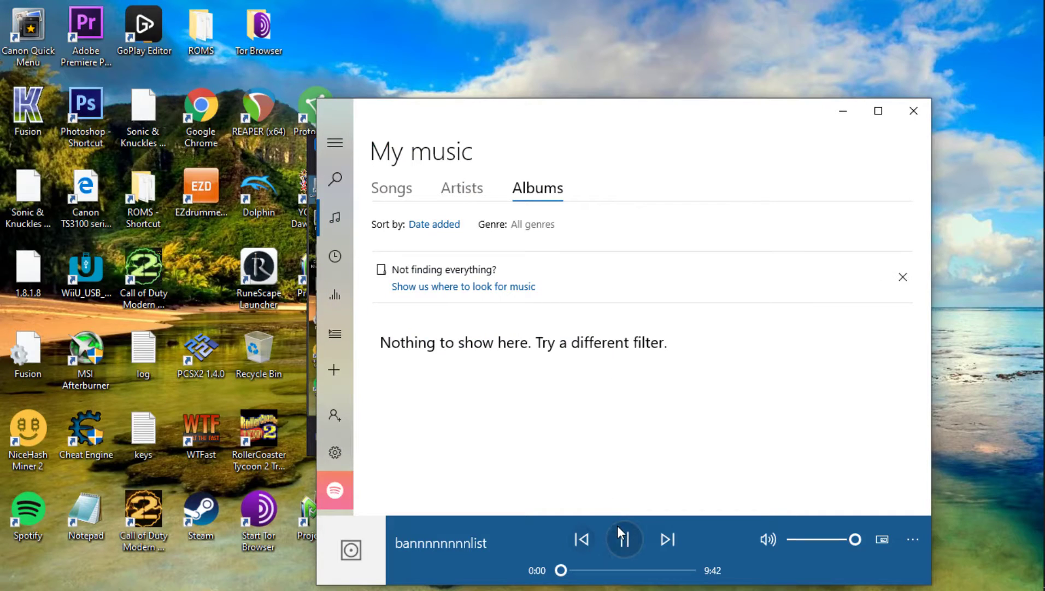
- Restore the Chrome window showing the Forbidden & Limited Card List effective 20/01/2020
{"action": "left_click", "coordinate": [1041, 123]}
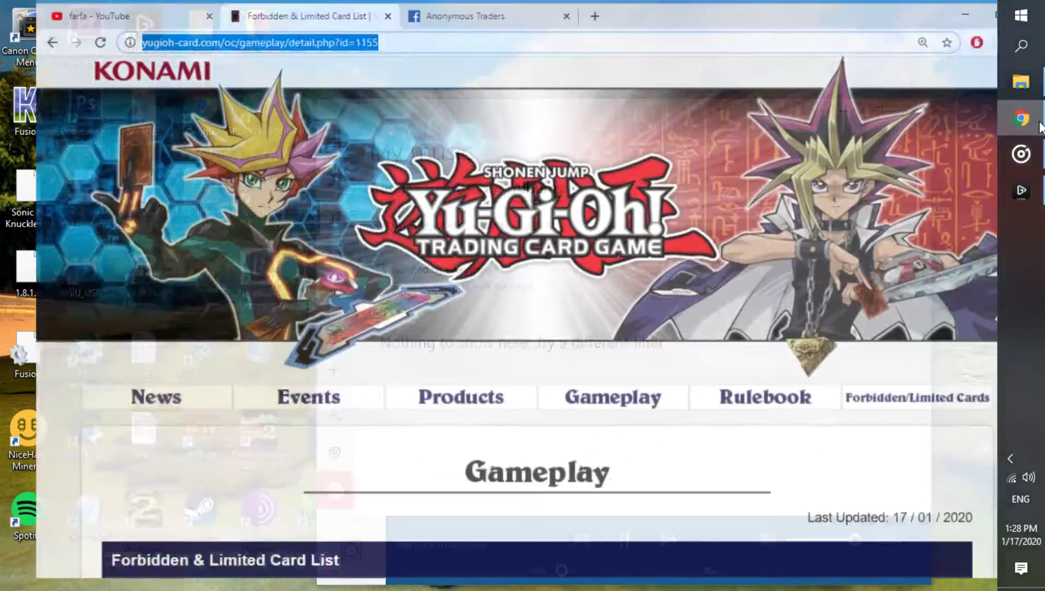
{"action": "scroll", "coordinate": [746, 481], "scroll_direction": "down", "scroll_amount": 1}
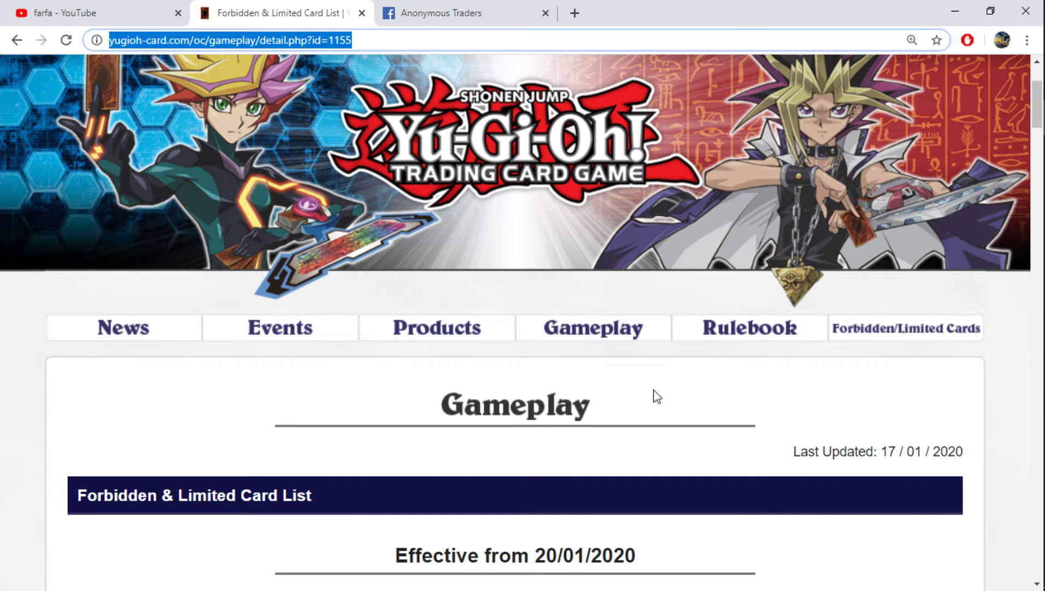
{"action": "scroll", "coordinate": [653, 399], "scroll_direction": "down", "scroll_amount": 2}
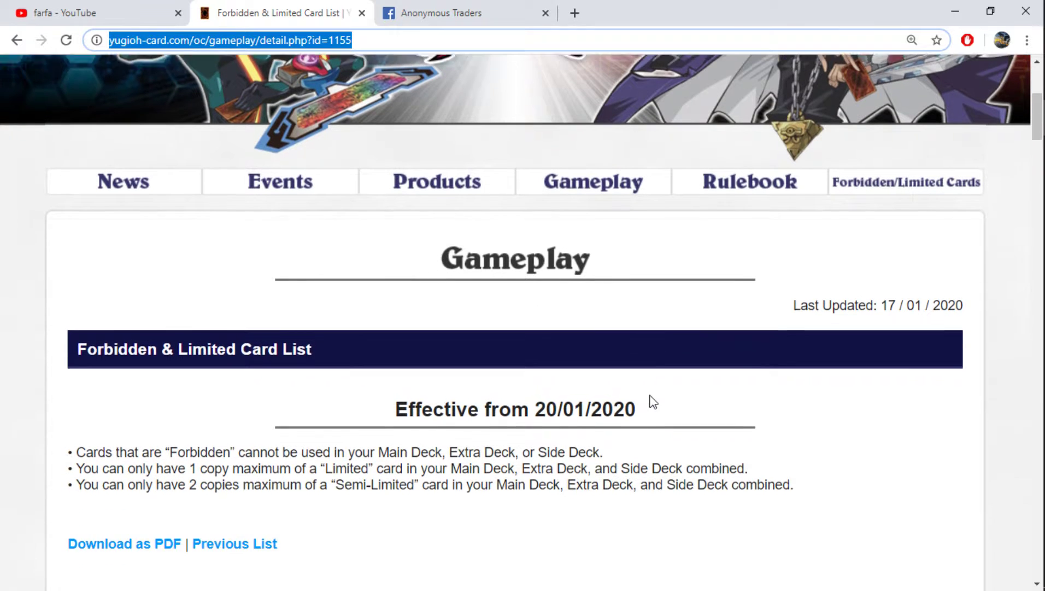
{"action": "scroll", "coordinate": [652, 399], "scroll_direction": "down", "scroll_amount": 1}
{"action": "scroll", "coordinate": [652, 400], "scroll_direction": "down", "scroll_amount": 1}
{"action": "scroll", "coordinate": [652, 399], "scroll_direction": "down", "scroll_amount": 1}
{"action": "scroll", "coordinate": [652, 400], "scroll_direction": "down", "scroll_amount": 1}
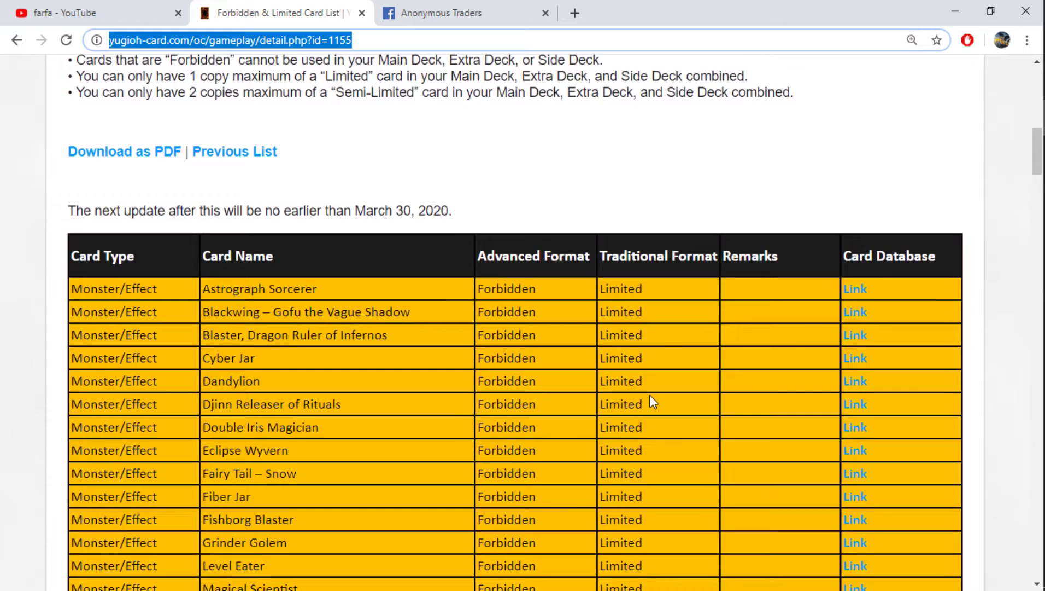
{"action": "scroll", "coordinate": [649, 393], "scroll_direction": "down", "scroll_amount": 2}
{"action": "scroll", "coordinate": [649, 394], "scroll_direction": "down", "scroll_amount": 1}
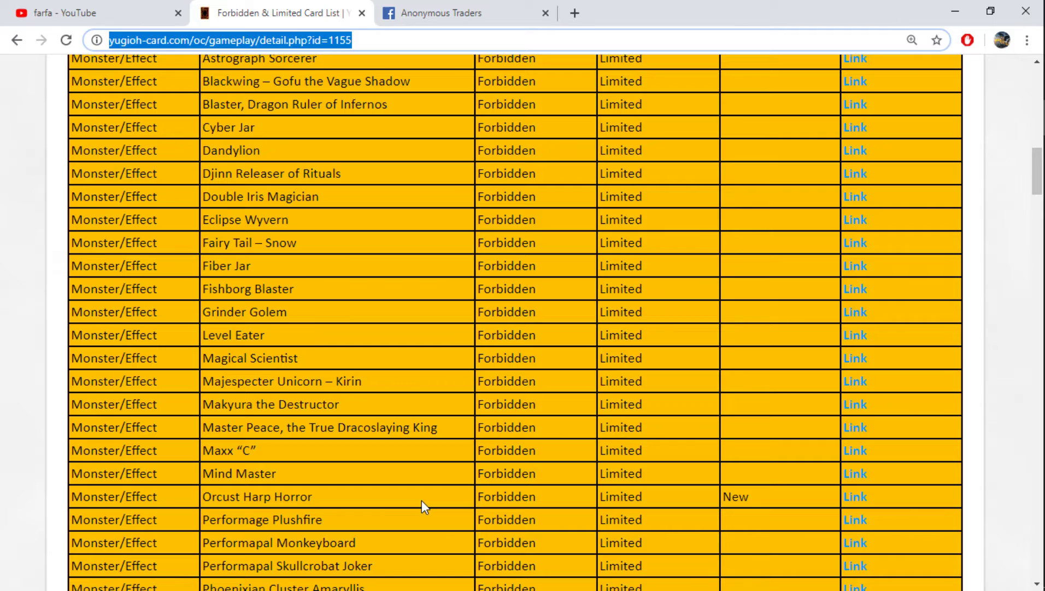
{"action": "scroll", "coordinate": [422, 501], "scroll_direction": "down", "scroll_amount": 1}
{"action": "scroll", "coordinate": [422, 501], "scroll_direction": "down", "scroll_amount": 2}
{"action": "scroll", "coordinate": [422, 501], "scroll_direction": "down", "scroll_amount": 1}
{"action": "scroll", "coordinate": [421, 501], "scroll_direction": "down", "scroll_amount": 1}
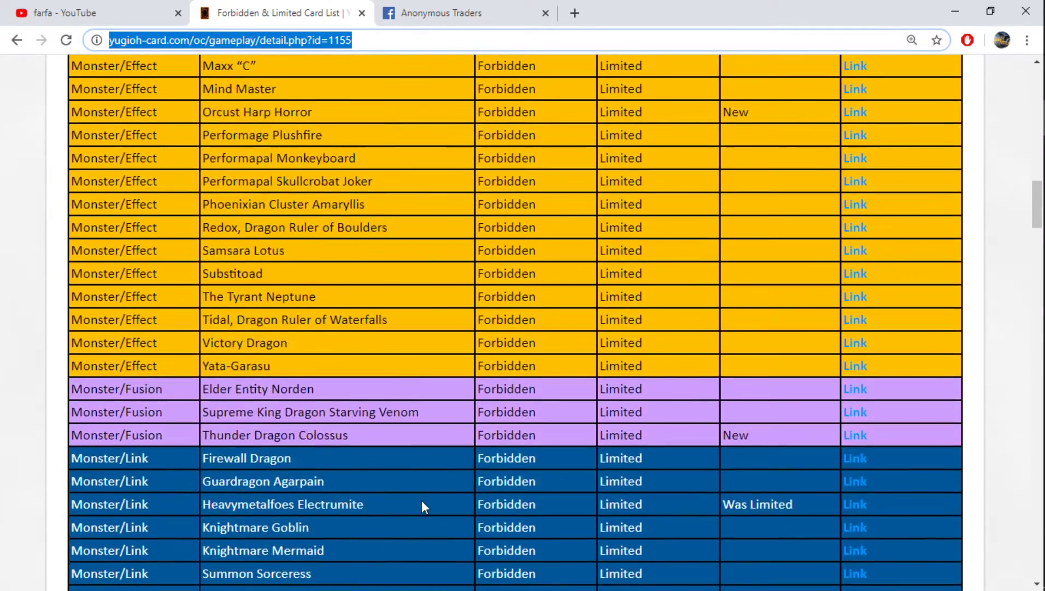
{"action": "scroll", "coordinate": [421, 506], "scroll_direction": "up", "scroll_amount": 1}
{"action": "scroll", "coordinate": [441, 509], "scroll_direction": "up", "scroll_amount": 1}
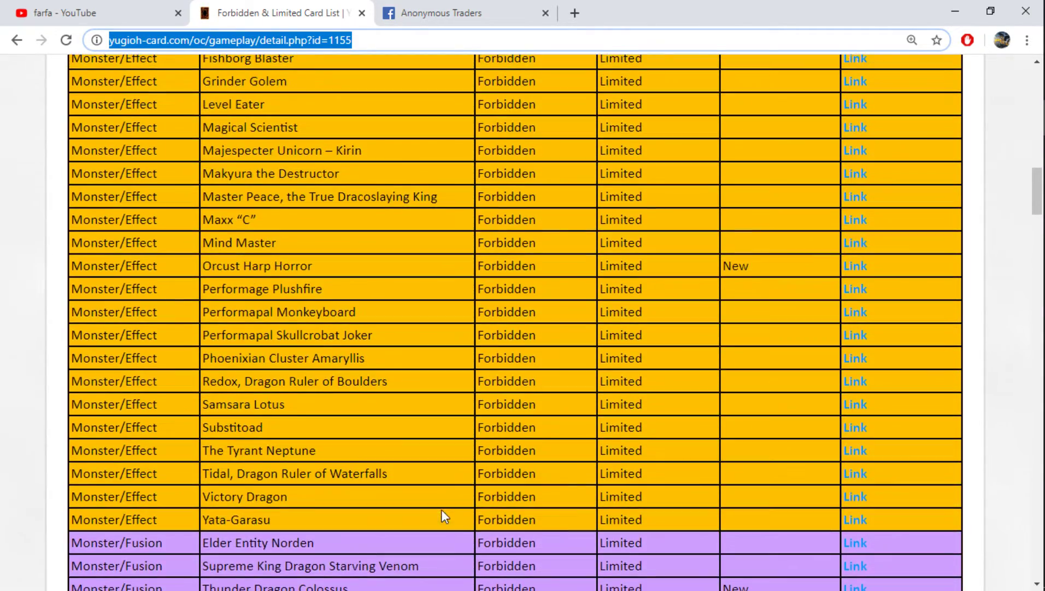
{"action": "scroll", "coordinate": [712, 551], "scroll_direction": "down", "scroll_amount": 1}
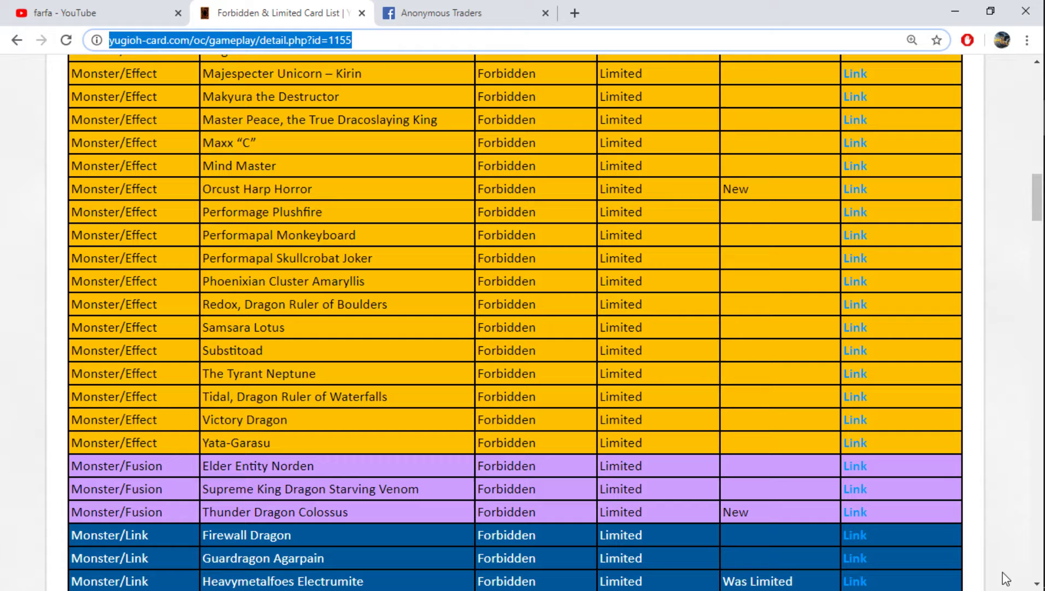
- Move down the Forbidden table through Effect and Fusion monsters to the Link monsters
{"action": "left_click", "coordinate": [1038, 584]}
{"action": "left_click", "coordinate": [1037, 584]}
{"action": "left_click", "coordinate": [1037, 584]}
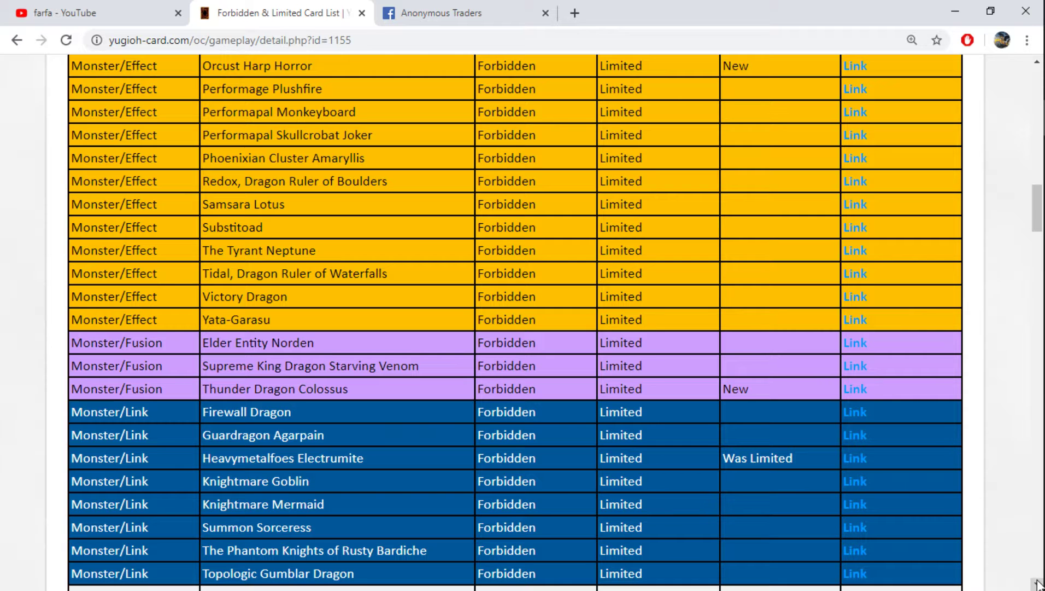
- Continue down the Forbidden table to the Synchro and Xyz monster rows
{"action": "left_click", "coordinate": [1037, 584]}
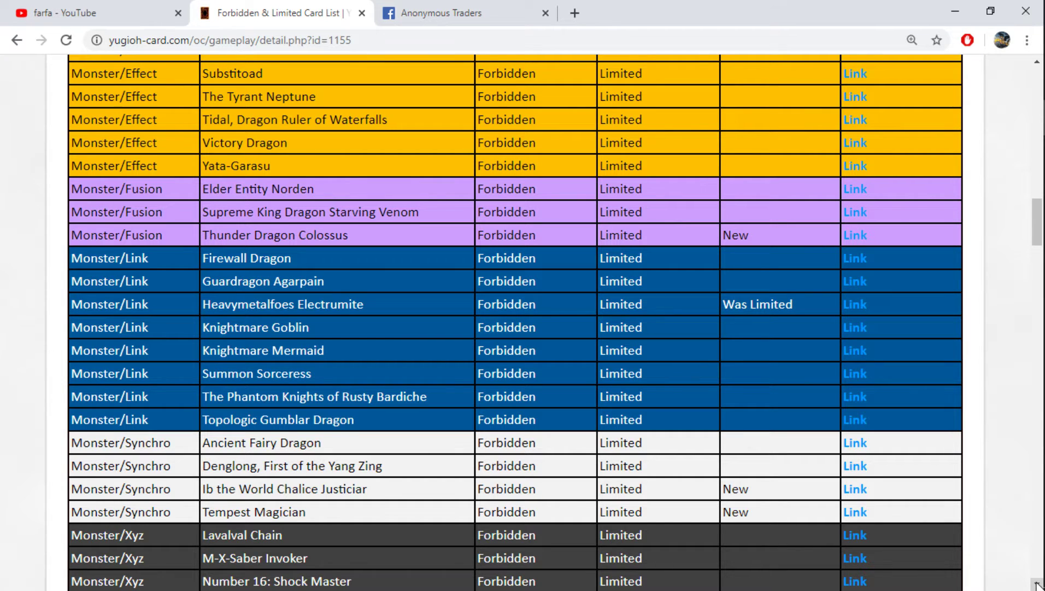
{"action": "left_click", "coordinate": [1038, 585]}
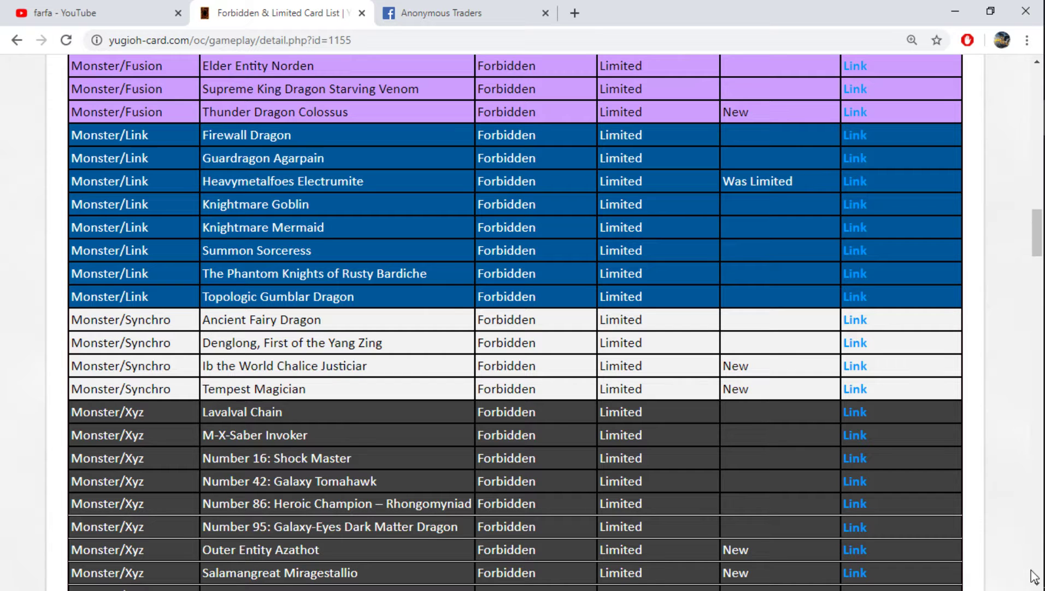
{"action": "left_click", "coordinate": [1037, 586]}
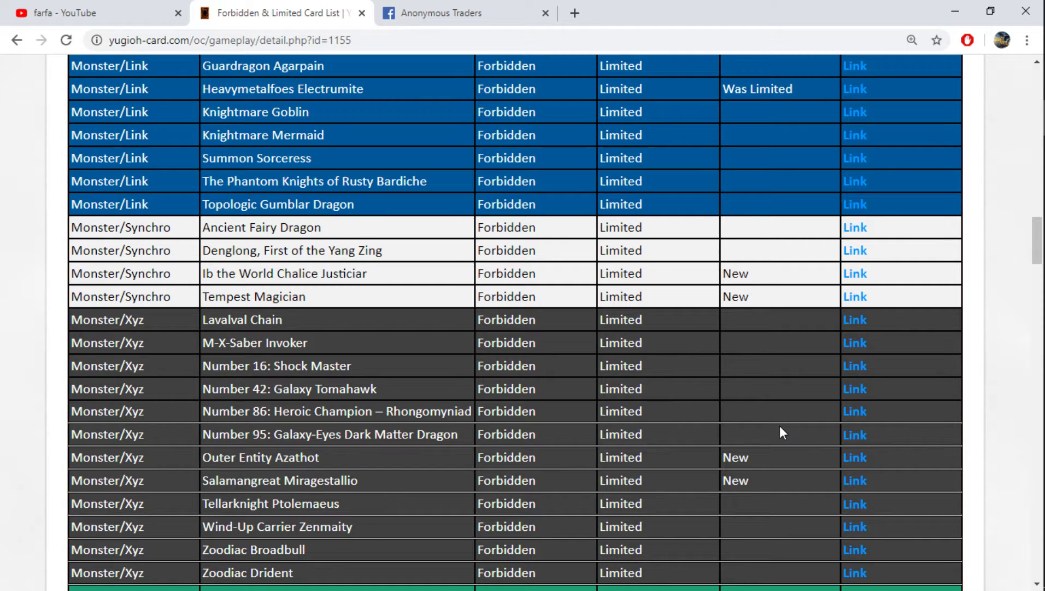
{"action": "scroll", "coordinate": [781, 432], "scroll_direction": "down", "scroll_amount": 1}
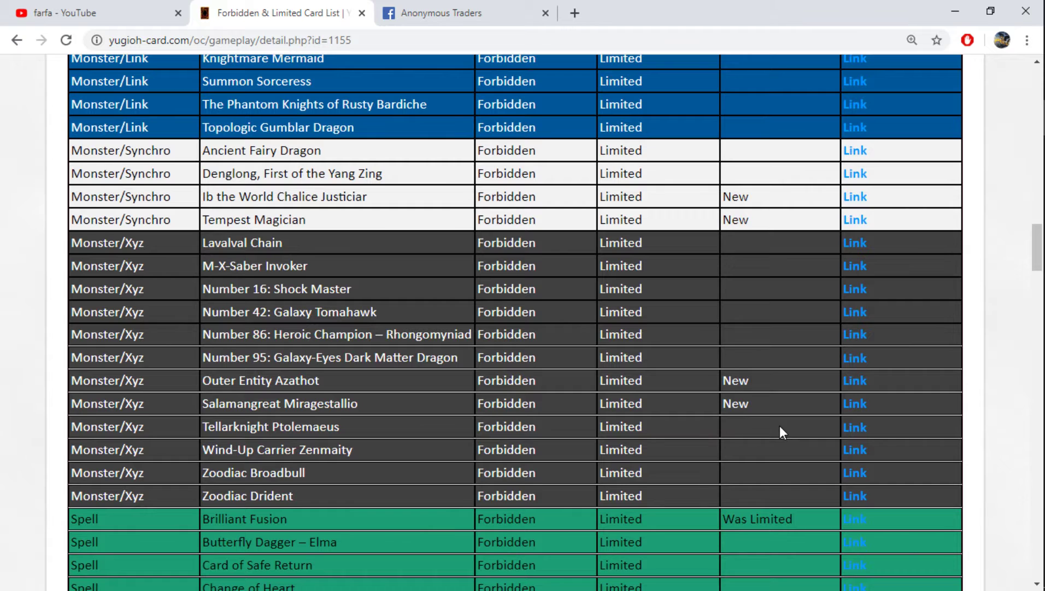
{"action": "scroll", "coordinate": [780, 432], "scroll_direction": "down", "scroll_amount": 1}
{"action": "scroll", "coordinate": [780, 432], "scroll_direction": "down", "scroll_amount": 1}
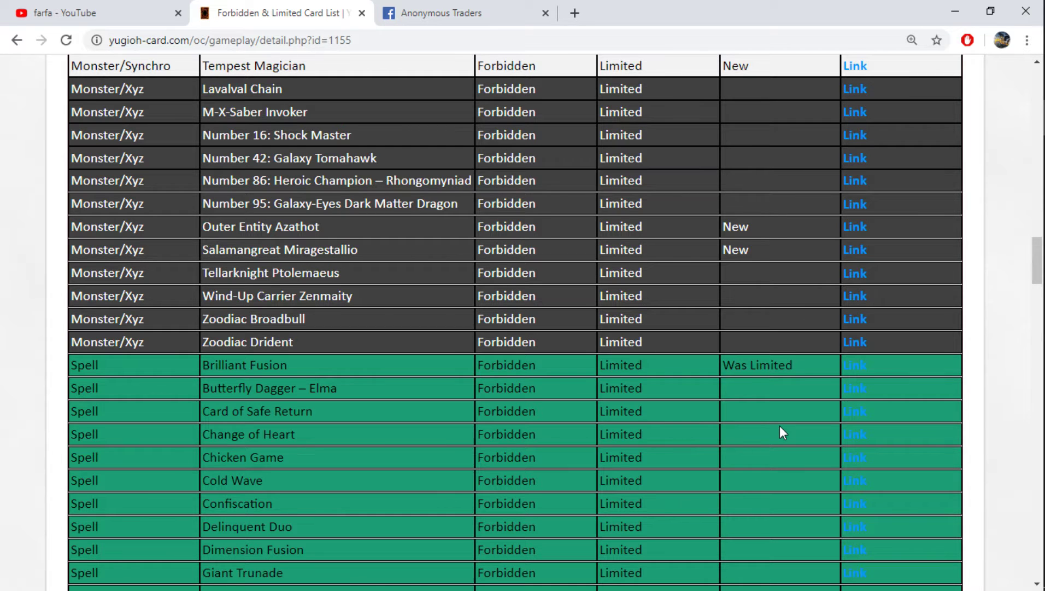
{"action": "scroll", "coordinate": [780, 433], "scroll_direction": "down", "scroll_amount": 1}
{"action": "scroll", "coordinate": [780, 433], "scroll_direction": "down", "scroll_amount": 1}
{"action": "scroll", "coordinate": [778, 435], "scroll_direction": "down", "scroll_amount": 1}
{"action": "scroll", "coordinate": [777, 434], "scroll_direction": "down", "scroll_amount": 2}
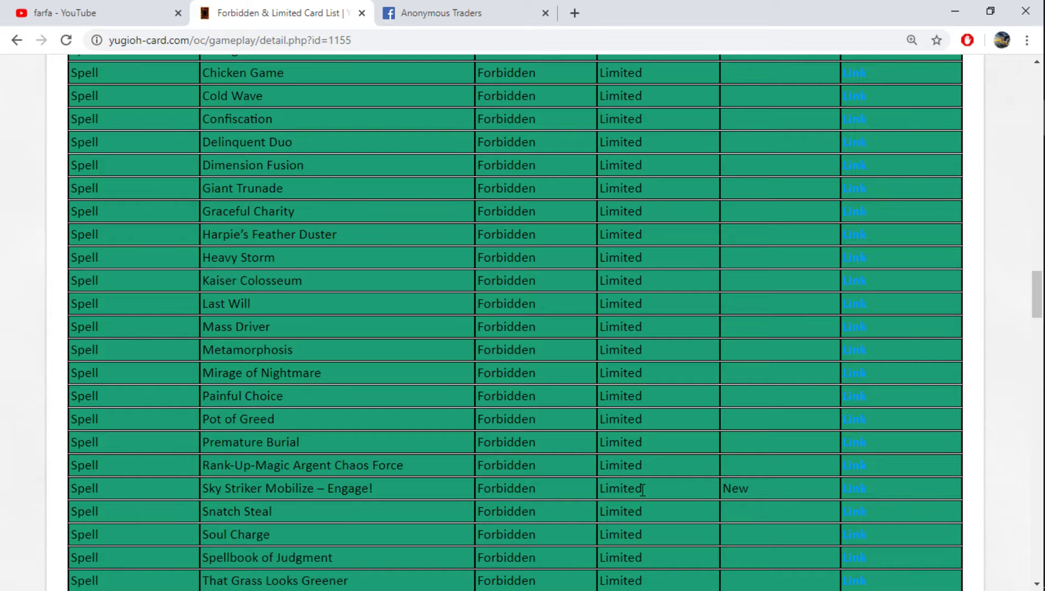
{"action": "scroll", "coordinate": [643, 489], "scroll_direction": "down", "scroll_amount": 2}
{"action": "scroll", "coordinate": [641, 487], "scroll_direction": "down", "scroll_amount": 1}
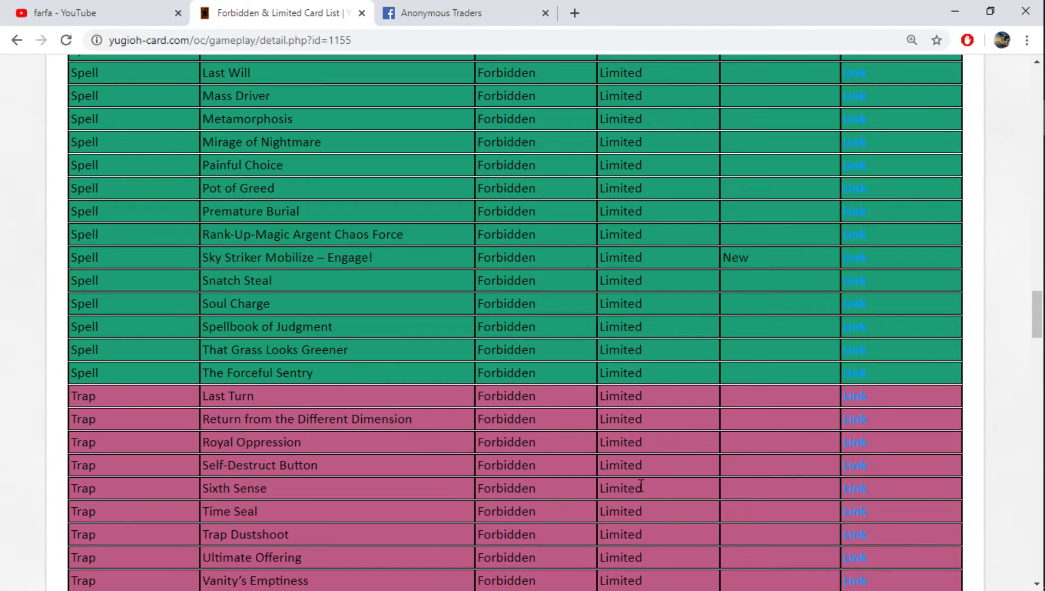
{"action": "scroll", "coordinate": [642, 487], "scroll_direction": "down", "scroll_amount": 2}
{"action": "scroll", "coordinate": [641, 489], "scroll_direction": "down", "scroll_amount": 1}
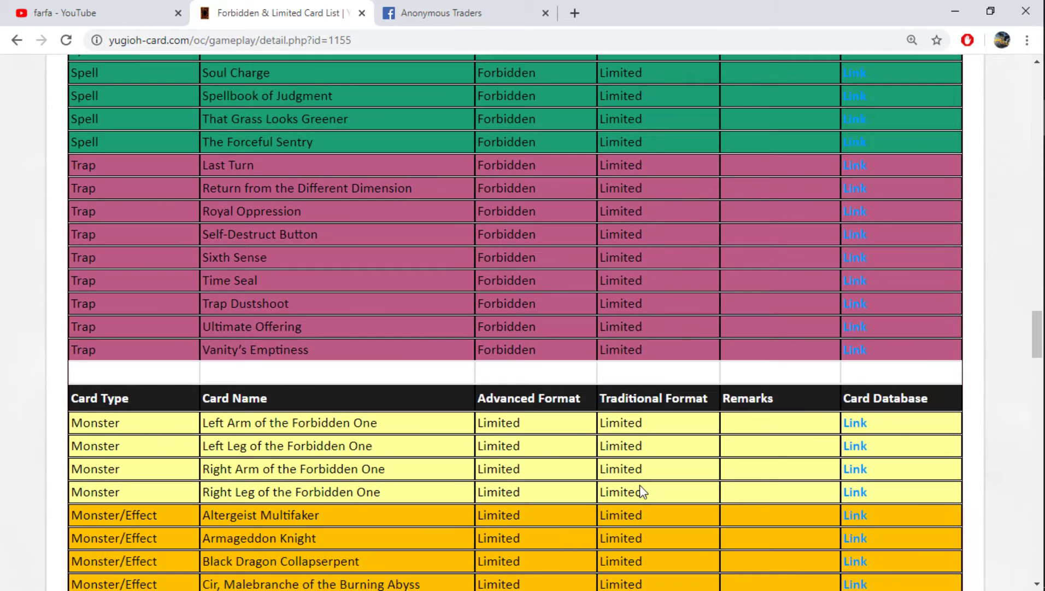
{"action": "scroll", "coordinate": [642, 489], "scroll_direction": "down", "scroll_amount": 1}
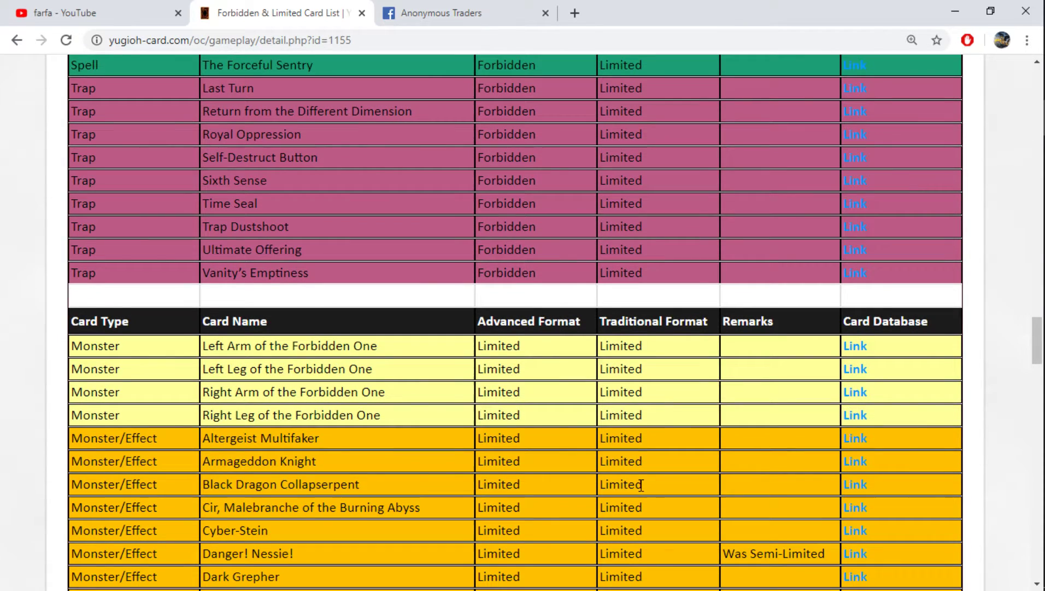
{"action": "scroll", "coordinate": [718, 501], "scroll_direction": "down", "scroll_amount": 1}
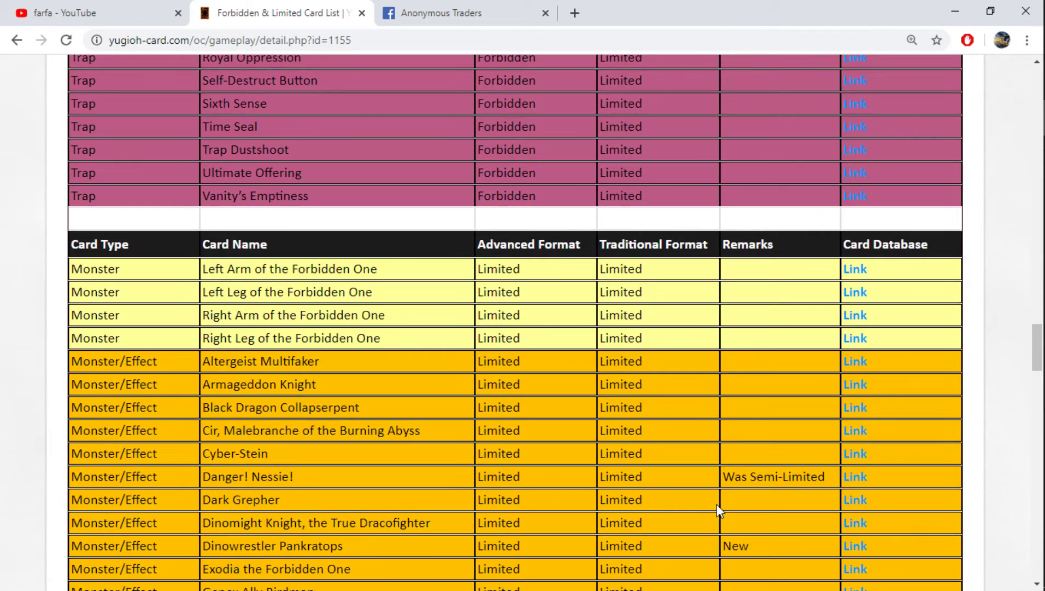
{"action": "scroll", "coordinate": [642, 506], "scroll_direction": "up", "scroll_amount": 1}
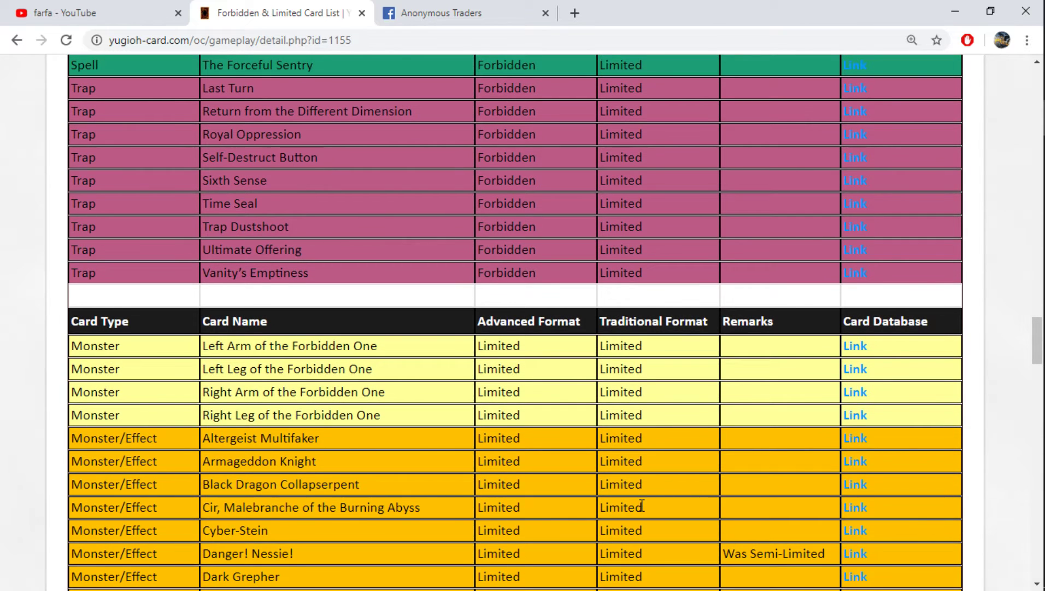
{"action": "scroll", "coordinate": [642, 506], "scroll_direction": "down", "scroll_amount": 1}
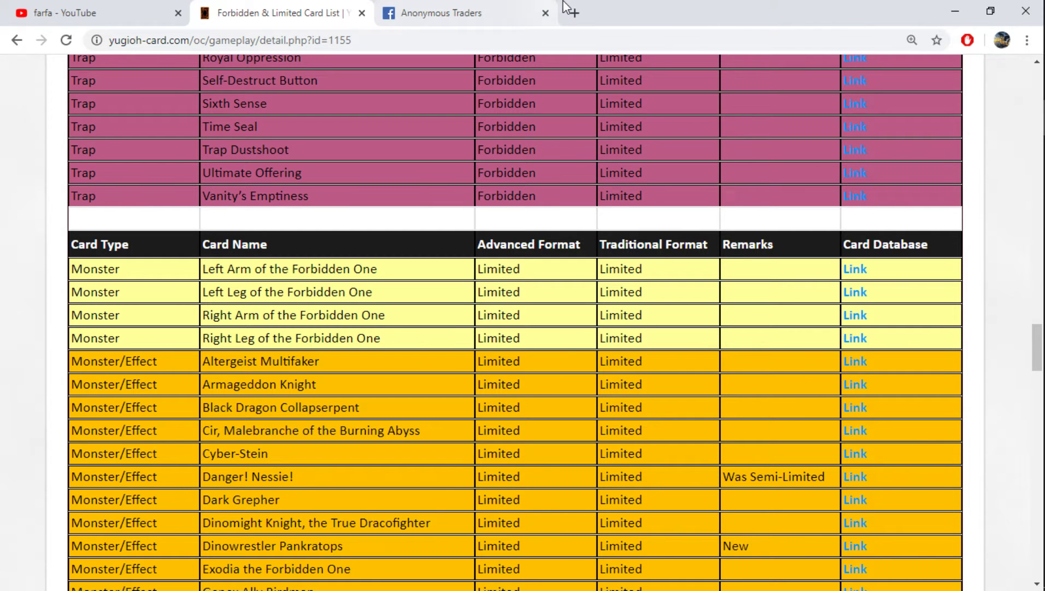
- Leave the Limited monster rows and switch to the empty New Tab page
{"action": "left_click", "coordinate": [572, 12]}
{"action": "left_click", "coordinate": [305, 6]}
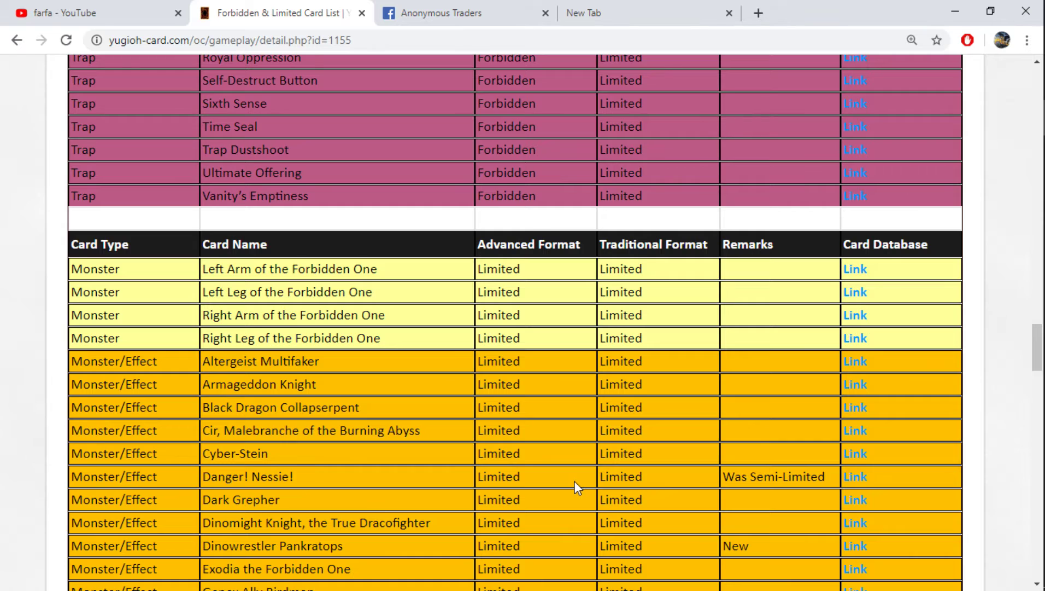
{"action": "scroll", "coordinate": [575, 479], "scroll_direction": "down", "scroll_amount": 1}
{"action": "scroll", "coordinate": [571, 482], "scroll_direction": "down", "scroll_amount": 1}
{"action": "scroll", "coordinate": [572, 482], "scroll_direction": "down", "scroll_amount": 1}
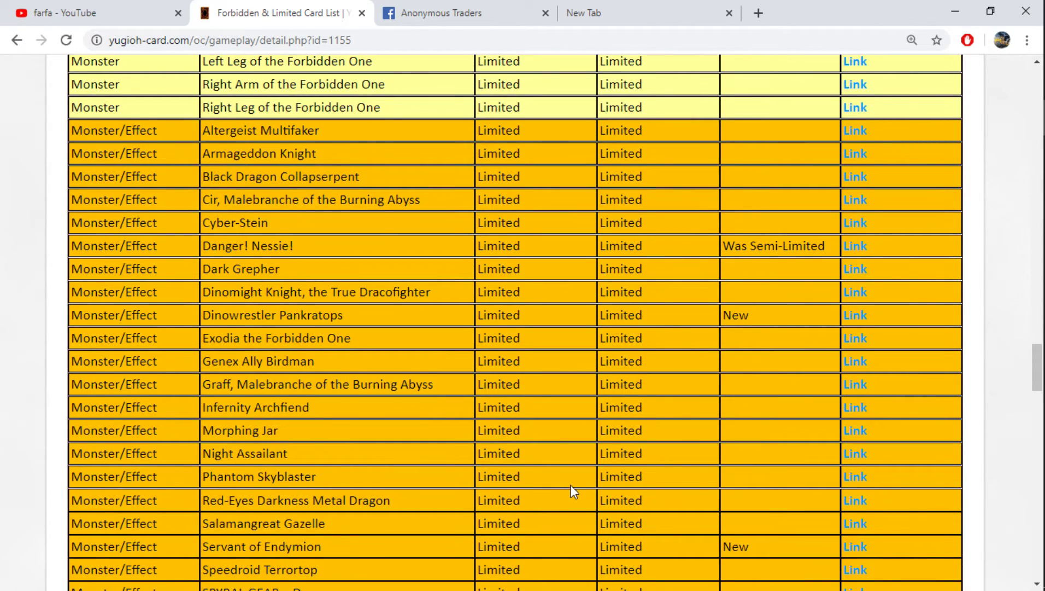
{"action": "scroll", "coordinate": [572, 487], "scroll_direction": "down", "scroll_amount": 1}
{"action": "scroll", "coordinate": [572, 489], "scroll_direction": "up", "scroll_amount": 1}
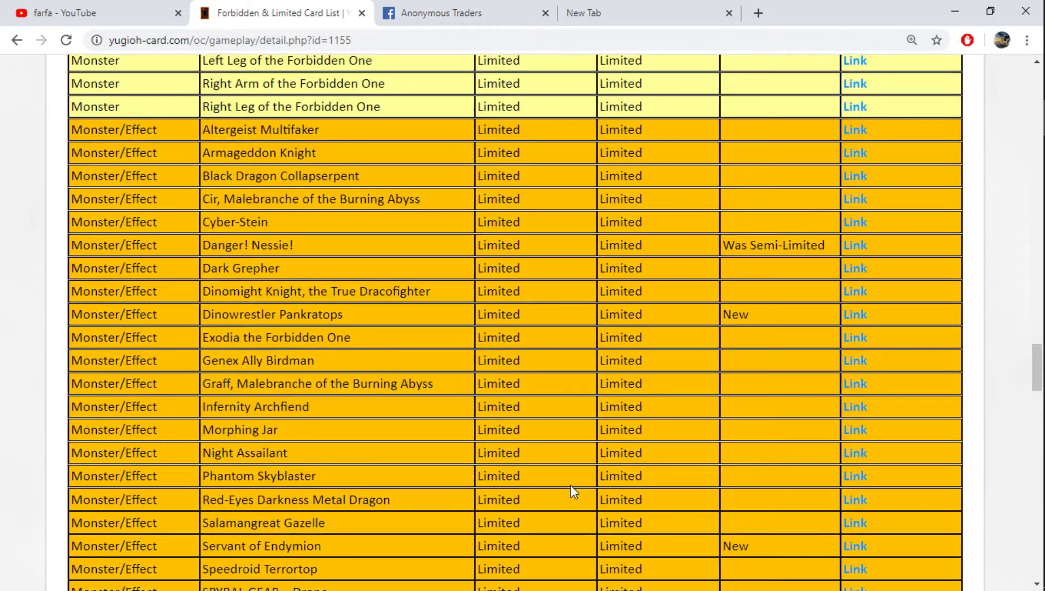
{"action": "scroll", "coordinate": [570, 490], "scroll_direction": "down", "scroll_amount": 1}
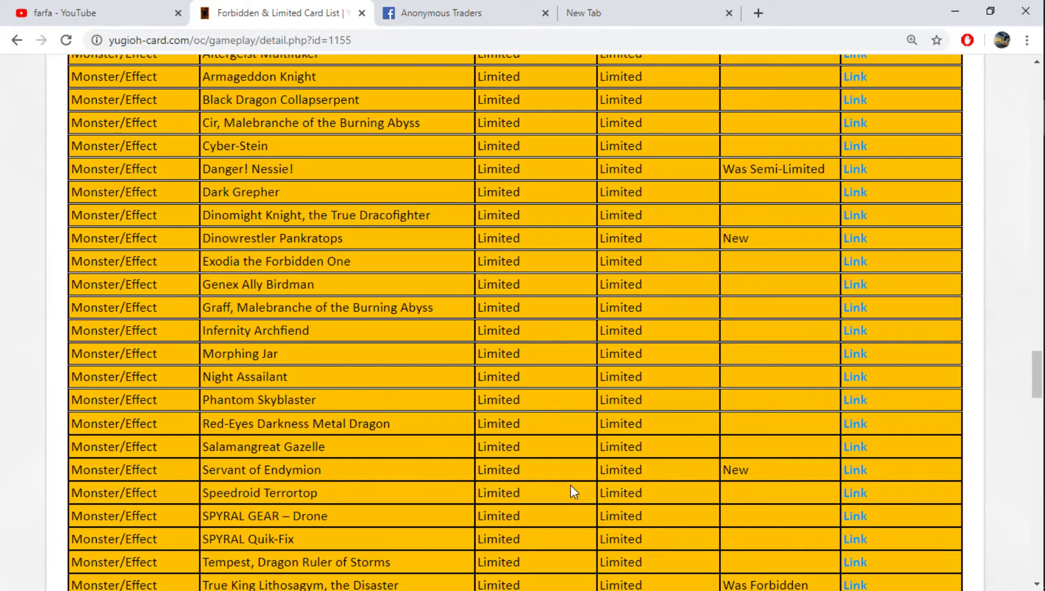
{"action": "scroll", "coordinate": [571, 489], "scroll_direction": "down", "scroll_amount": 1}
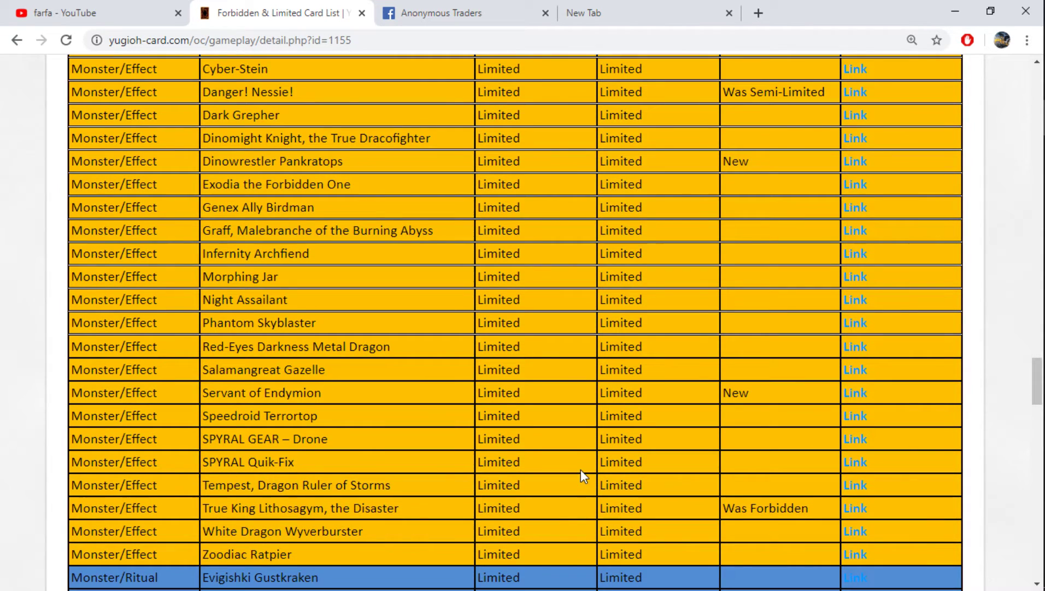
- Visit the True King Lithosagym wiki page, then return to the Forbidden & Limited list tab
{"action": "left_click", "coordinate": [609, 12]}
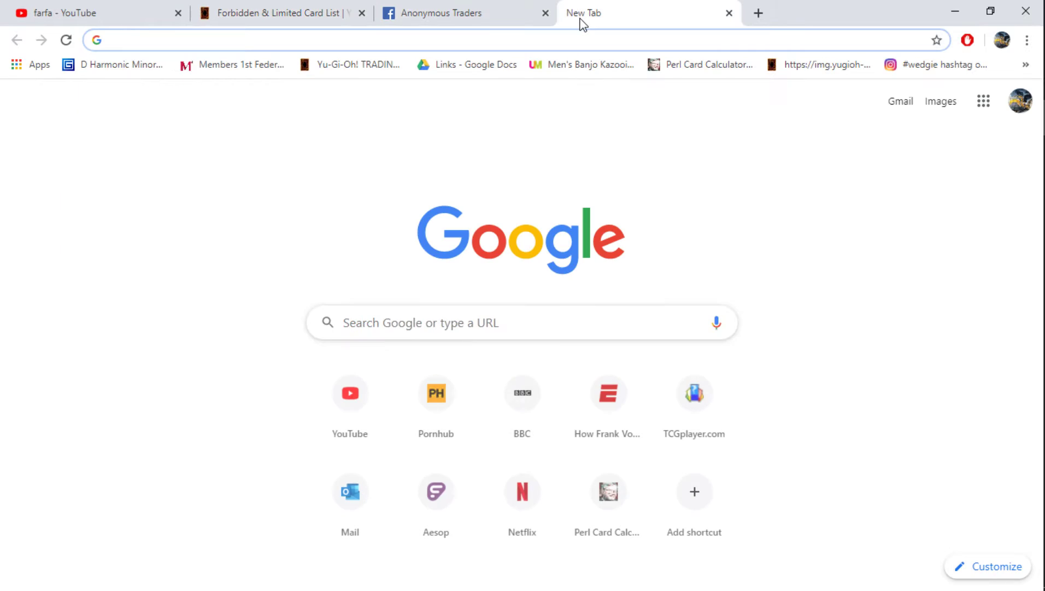
{"action": "type", "text": "true"}
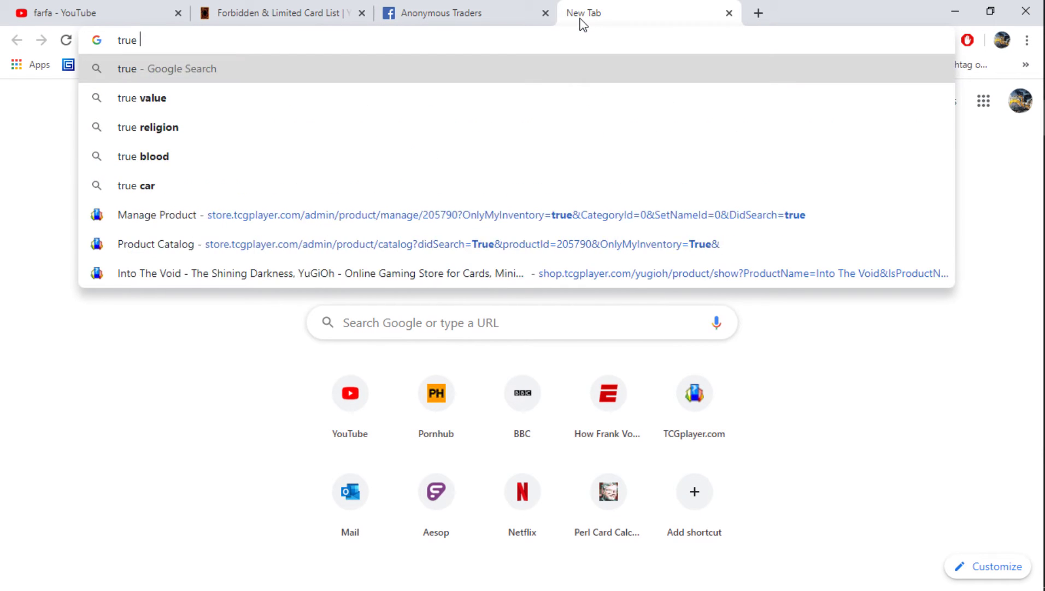
{"action": "type", "text": " king lith"}
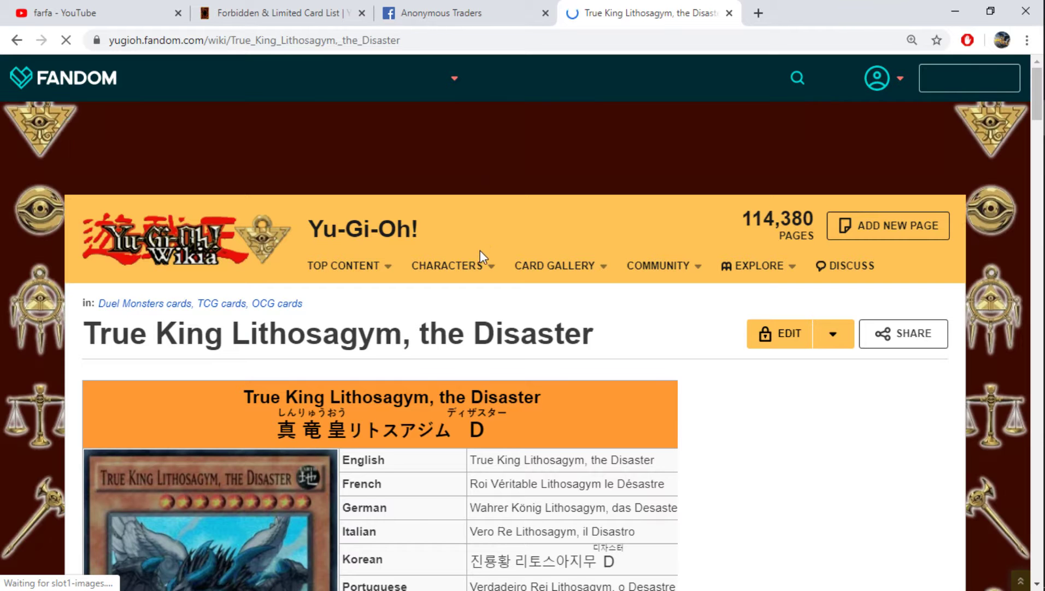
{"action": "scroll", "coordinate": [480, 254], "scroll_direction": "down", "scroll_amount": 2}
{"action": "scroll", "coordinate": [479, 258], "scroll_direction": "down", "scroll_amount": 2}
{"action": "scroll", "coordinate": [572, 229], "scroll_direction": "down", "scroll_amount": 2}
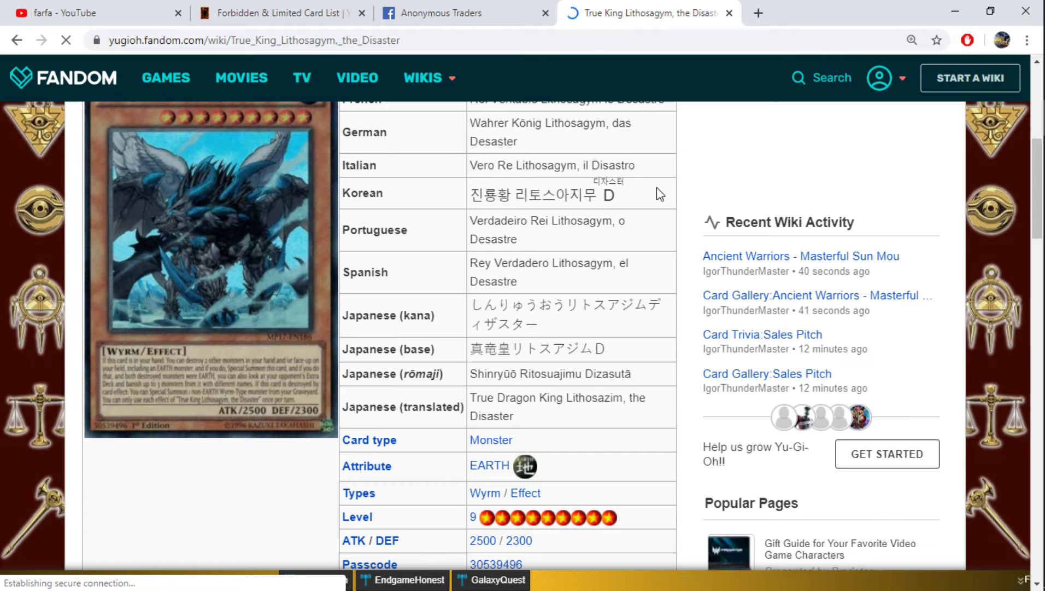
{"action": "scroll", "coordinate": [657, 193], "scroll_direction": "down", "scroll_amount": 2}
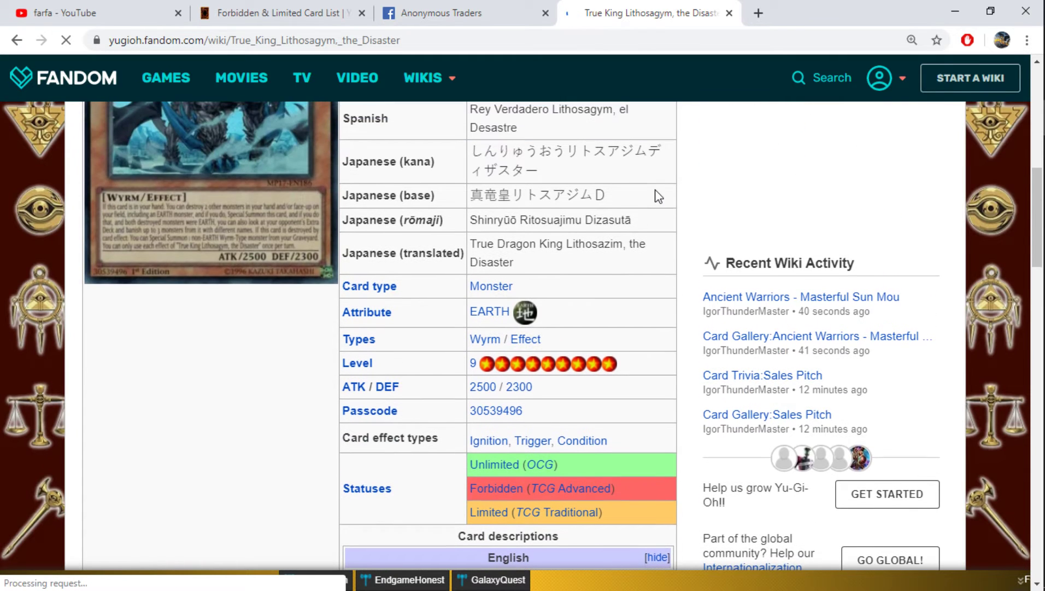
{"action": "scroll", "coordinate": [657, 195], "scroll_direction": "up", "scroll_amount": 2}
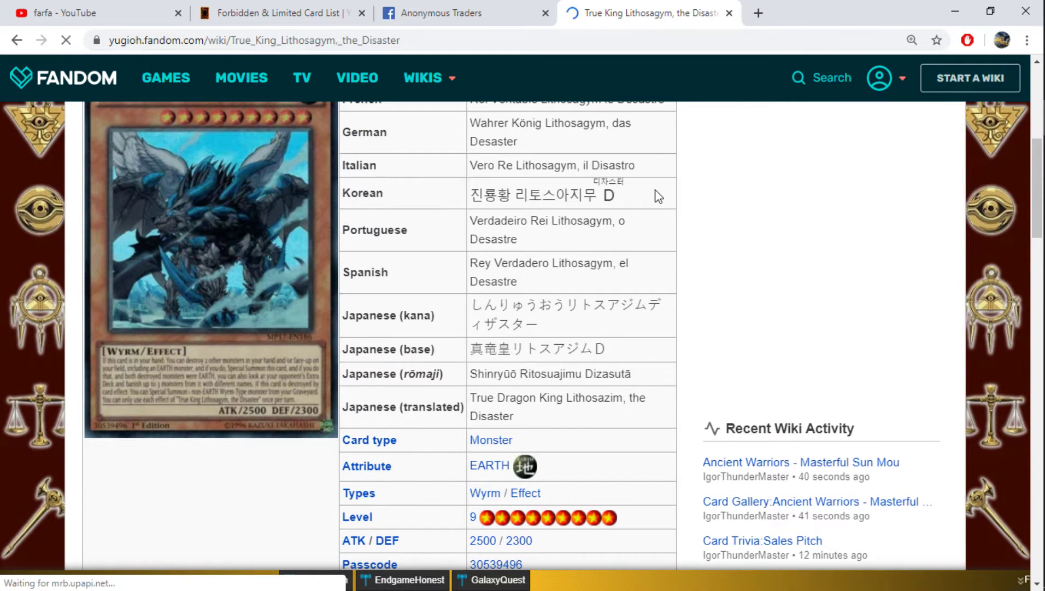
{"action": "scroll", "coordinate": [657, 196], "scroll_direction": "up", "scroll_amount": 1}
{"action": "scroll", "coordinate": [653, 196], "scroll_direction": "down", "scroll_amount": 5}
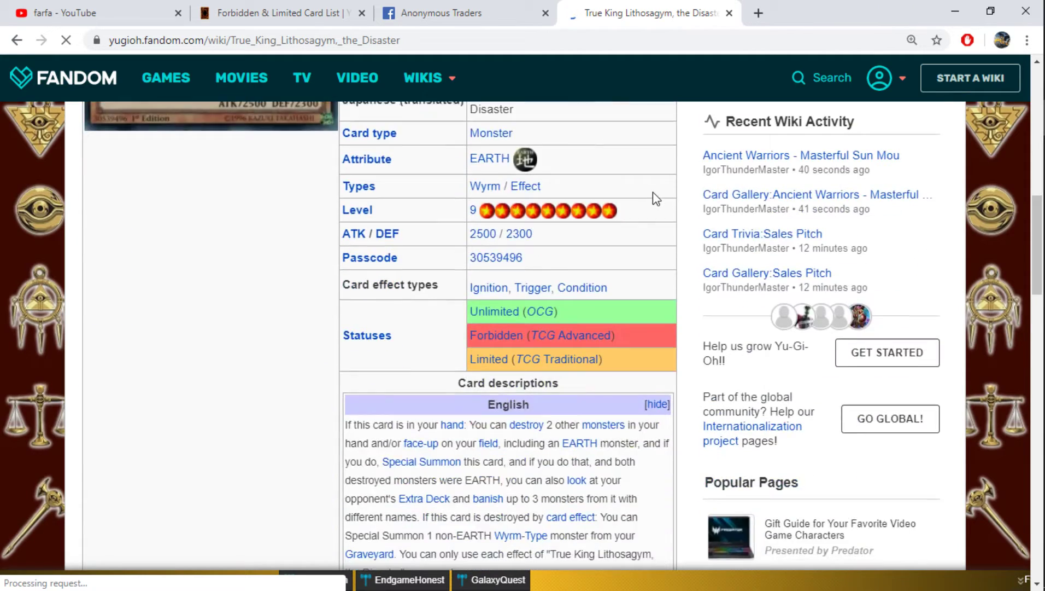
{"action": "scroll", "coordinate": [653, 199], "scroll_direction": "down", "scroll_amount": 2}
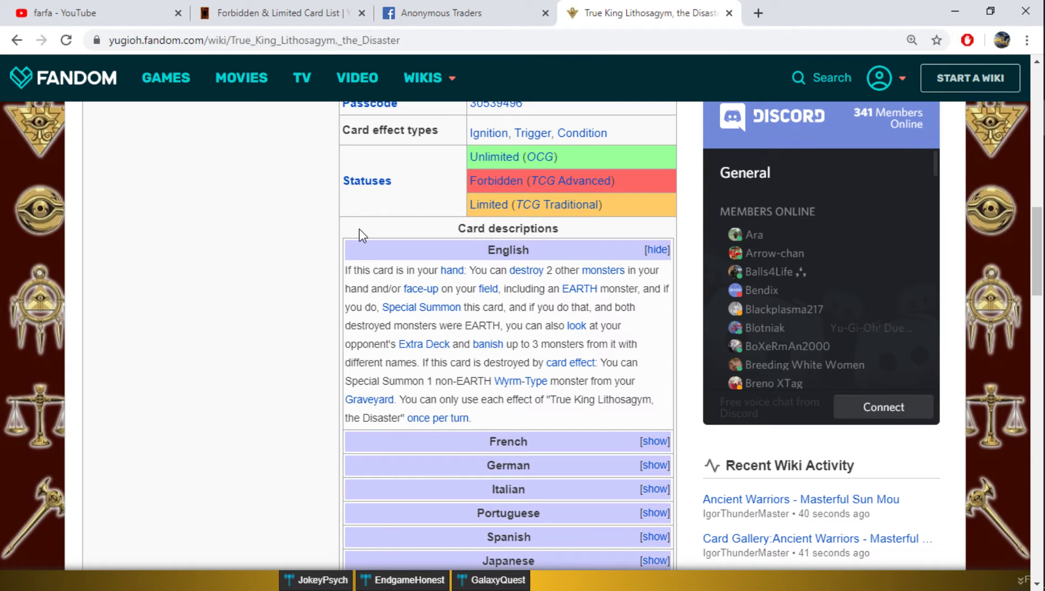
{"action": "scroll", "coordinate": [359, 229], "scroll_direction": "up", "scroll_amount": 3}
{"action": "scroll", "coordinate": [359, 229], "scroll_direction": "down", "scroll_amount": 3}
{"action": "scroll", "coordinate": [359, 229], "scroll_direction": "up", "scroll_amount": 1}
{"action": "scroll", "coordinate": [360, 229], "scroll_direction": "down", "scroll_amount": 2}
{"action": "scroll", "coordinate": [359, 229], "scroll_direction": "up", "scroll_amount": 3}
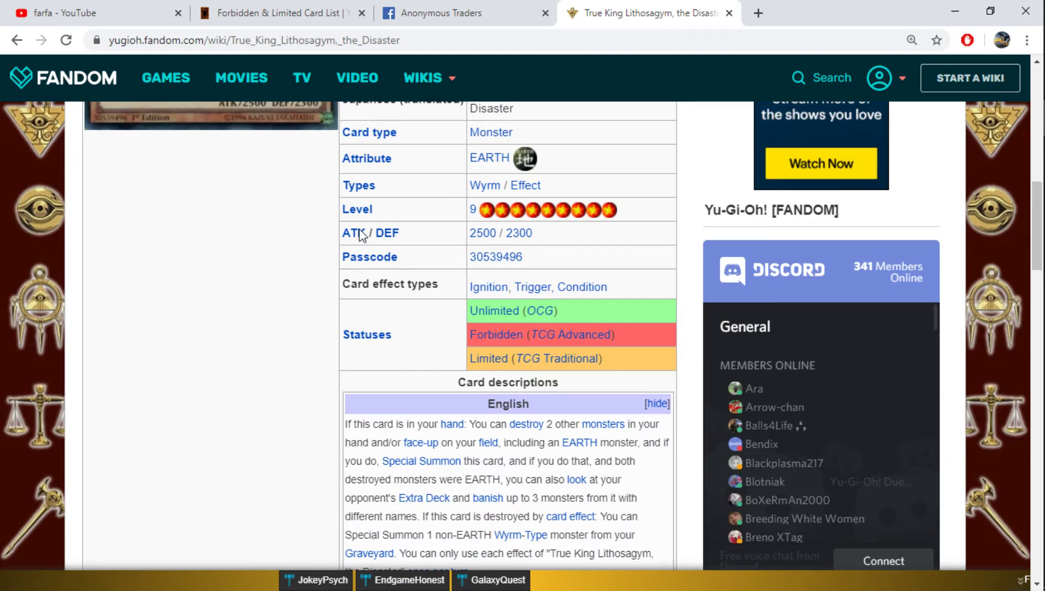
{"action": "scroll", "coordinate": [359, 232], "scroll_direction": "up", "scroll_amount": 1}
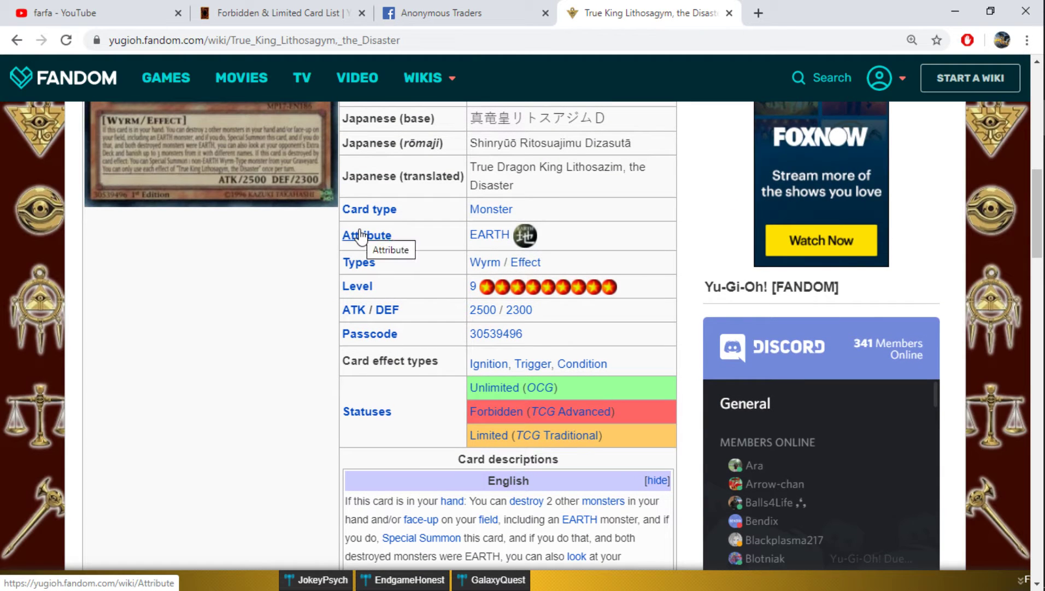
{"action": "scroll", "coordinate": [359, 232], "scroll_direction": "up", "scroll_amount": 1}
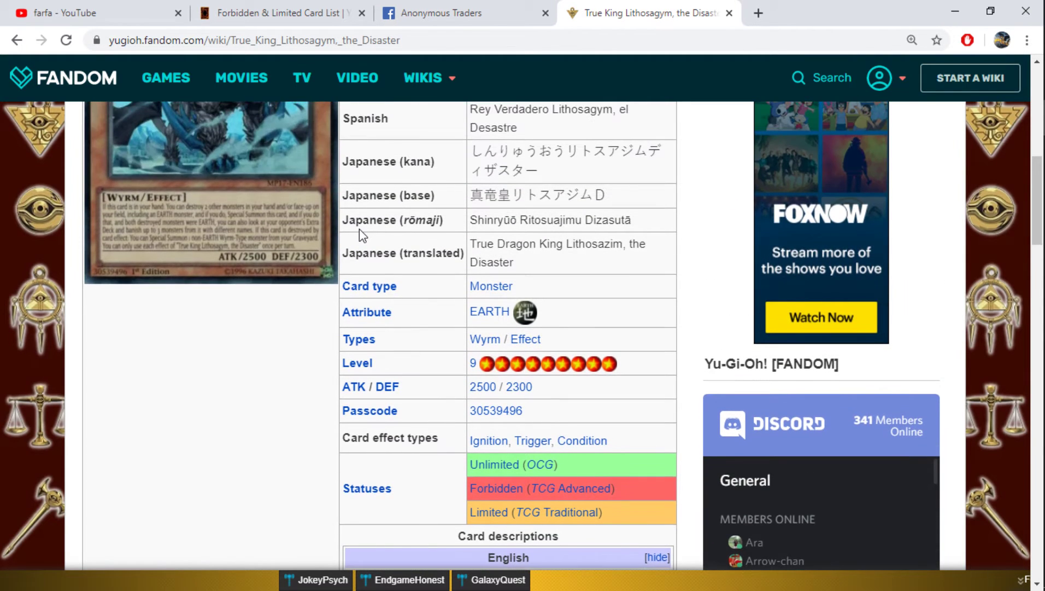
{"action": "scroll", "coordinate": [359, 232], "scroll_direction": "down", "scroll_amount": 3}
{"action": "left_click", "coordinate": [262, 12]}
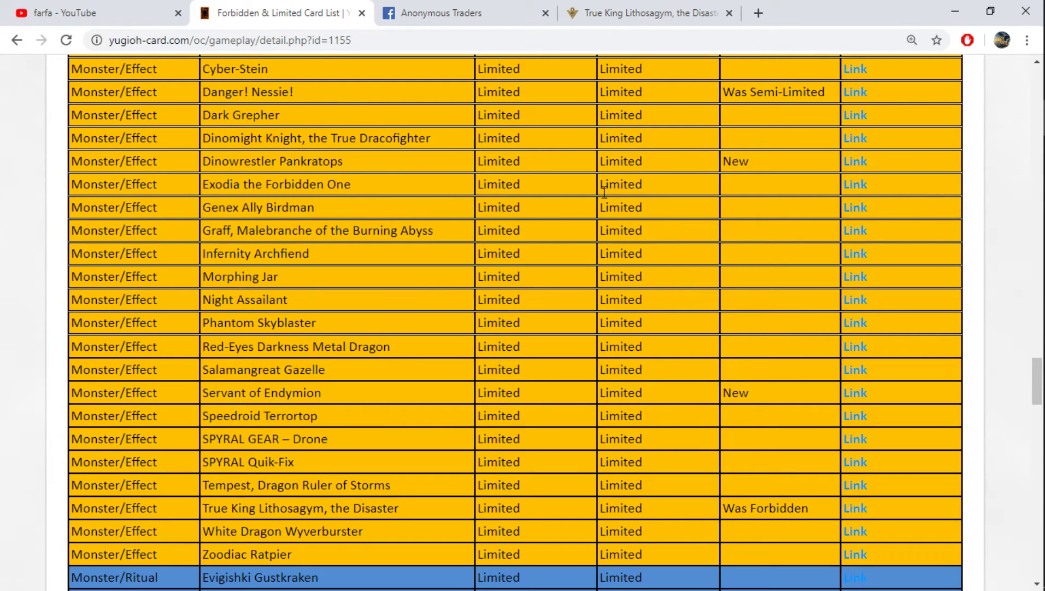
{"action": "scroll", "coordinate": [597, 208], "scroll_direction": "down", "scroll_amount": 3}
{"action": "scroll", "coordinate": [597, 207], "scroll_direction": "down", "scroll_amount": 2}
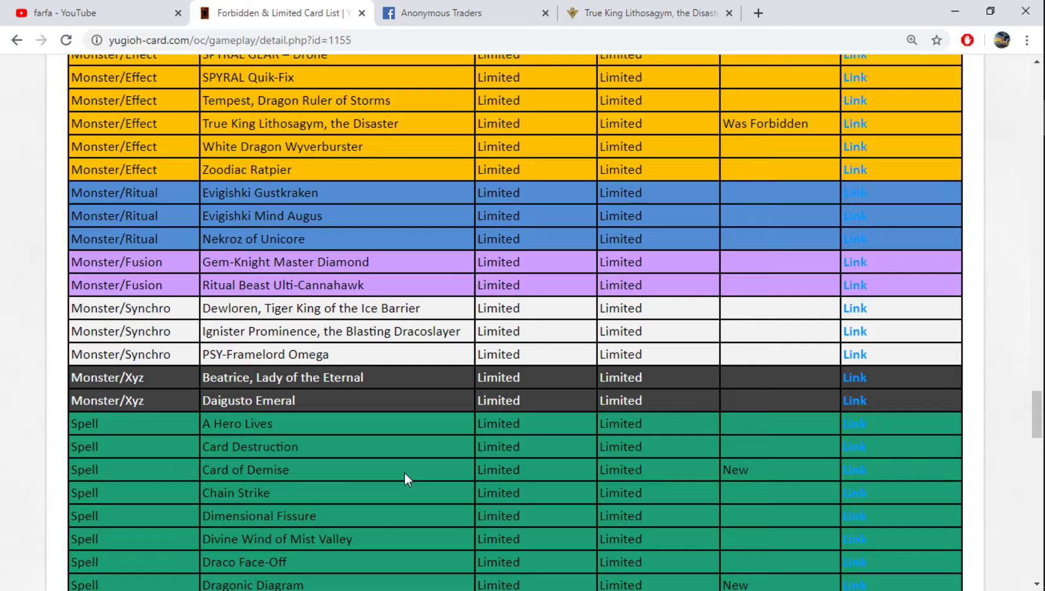
{"action": "scroll", "coordinate": [404, 478], "scroll_direction": "down", "scroll_amount": 1}
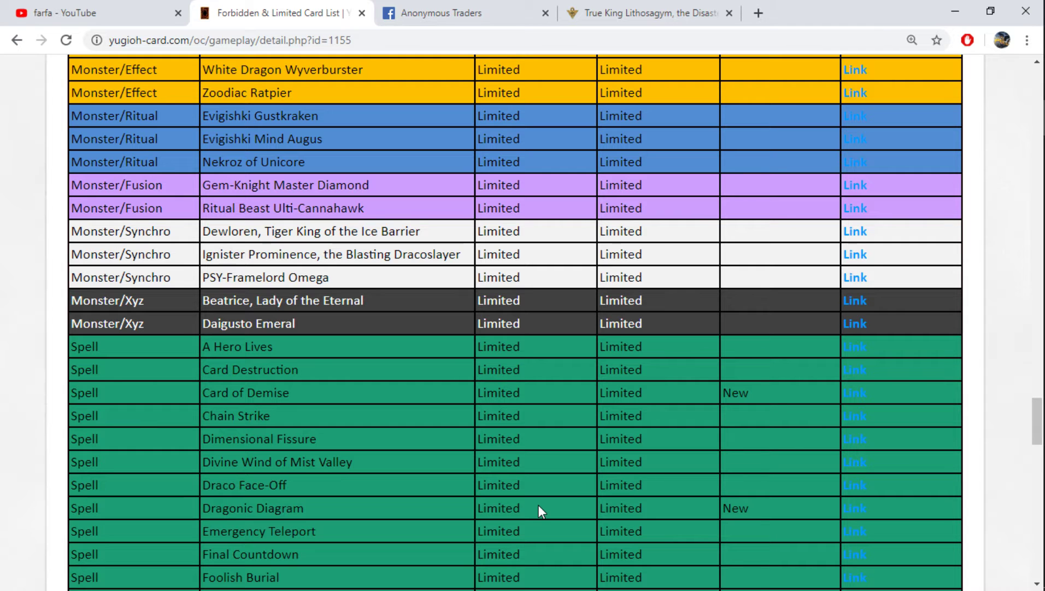
{"action": "scroll", "coordinate": [538, 510], "scroll_direction": "down", "scroll_amount": 2}
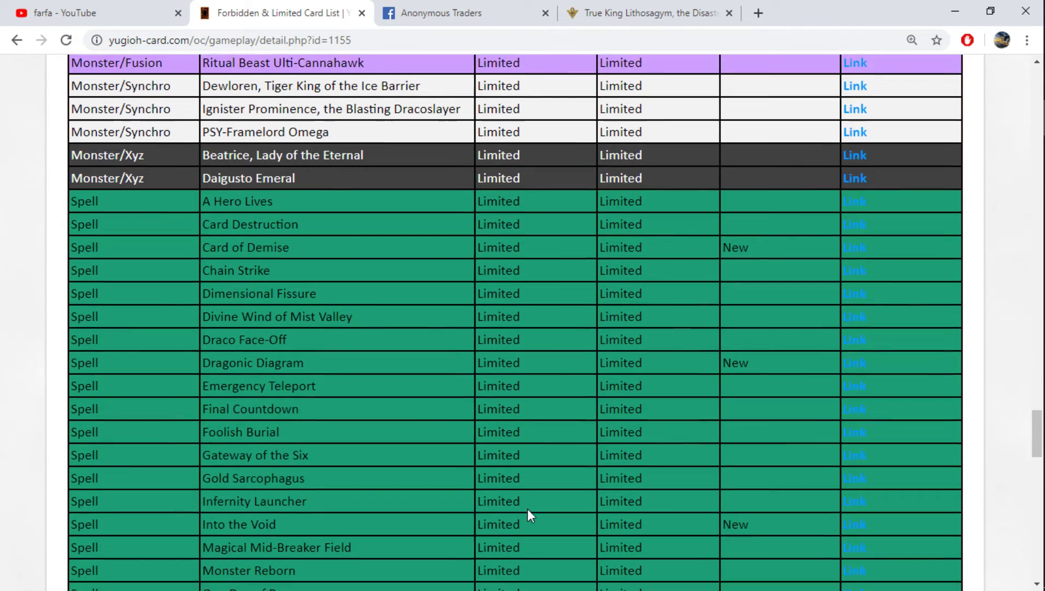
{"action": "scroll", "coordinate": [528, 509], "scroll_direction": "up", "scroll_amount": 1}
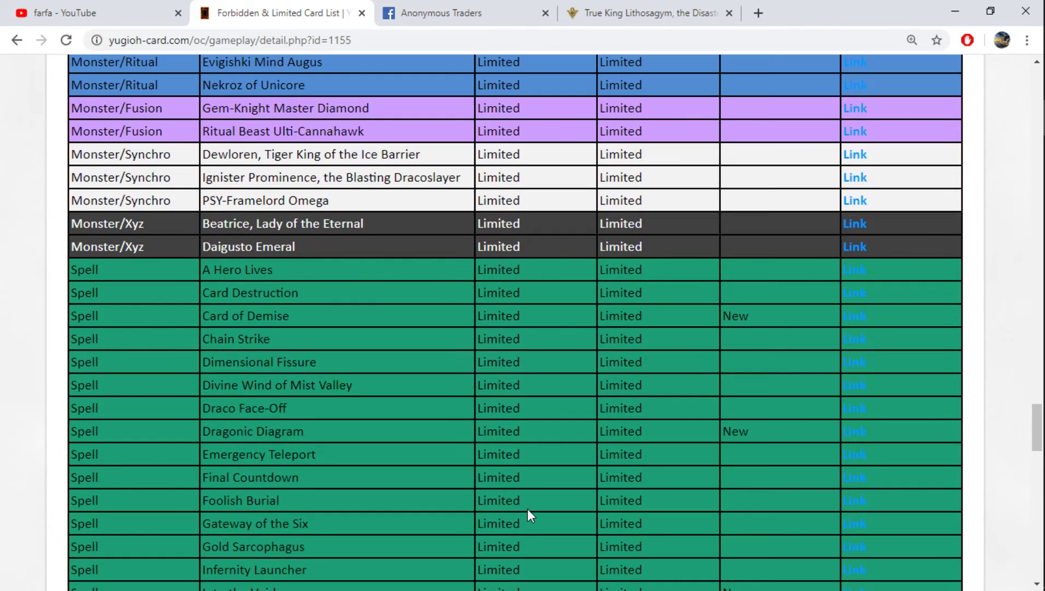
{"action": "scroll", "coordinate": [527, 509], "scroll_direction": "down", "scroll_amount": 1}
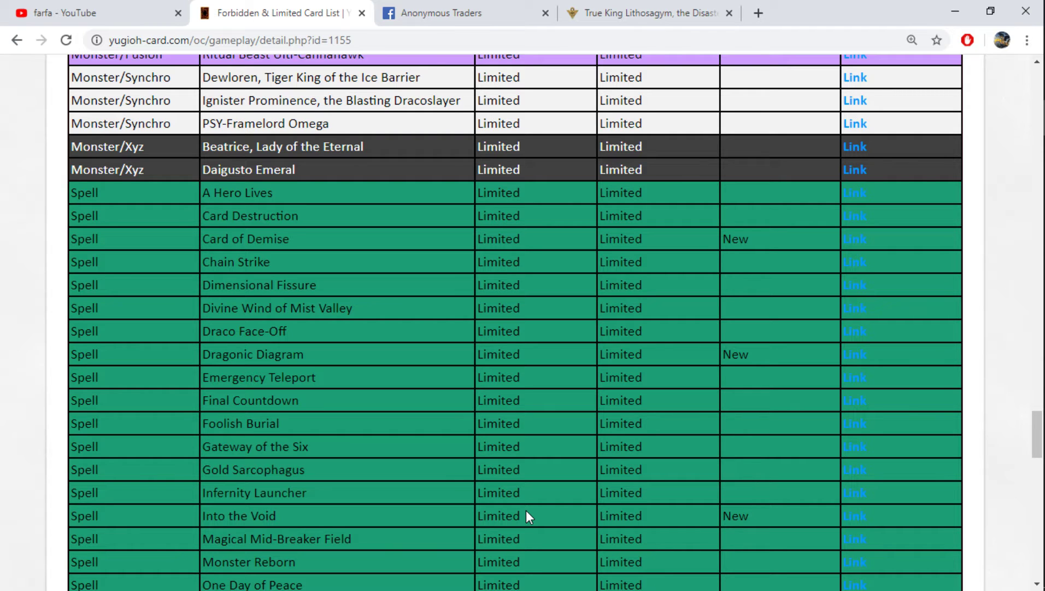
{"action": "scroll", "coordinate": [526, 509], "scroll_direction": "down", "scroll_amount": 1}
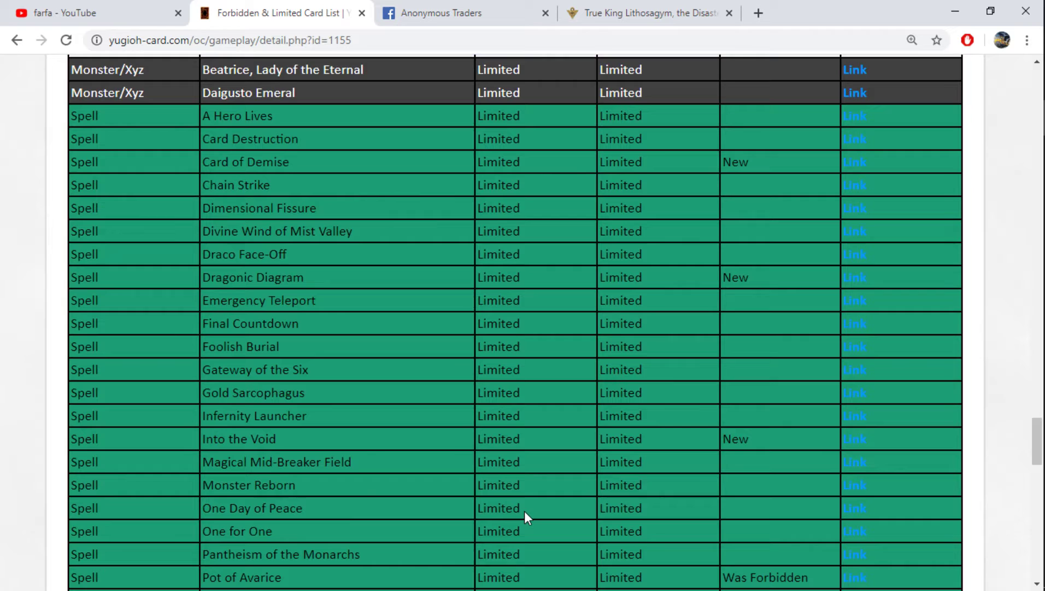
{"action": "scroll", "coordinate": [524, 510], "scroll_direction": "down", "scroll_amount": 1}
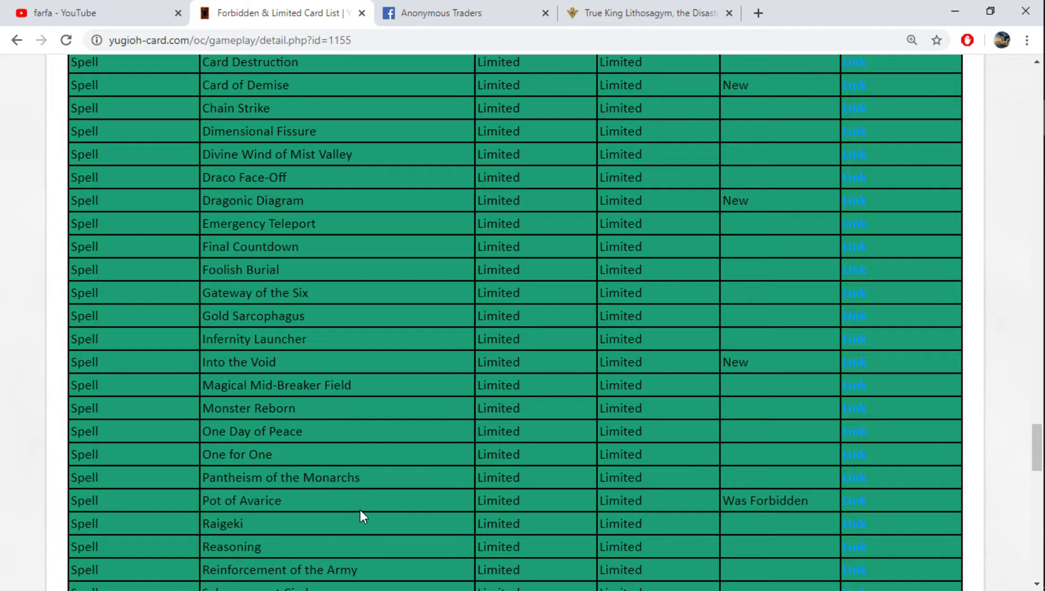
{"action": "scroll", "coordinate": [360, 508], "scroll_direction": "down", "scroll_amount": 1}
{"action": "scroll", "coordinate": [361, 508], "scroll_direction": "down", "scroll_amount": 1}
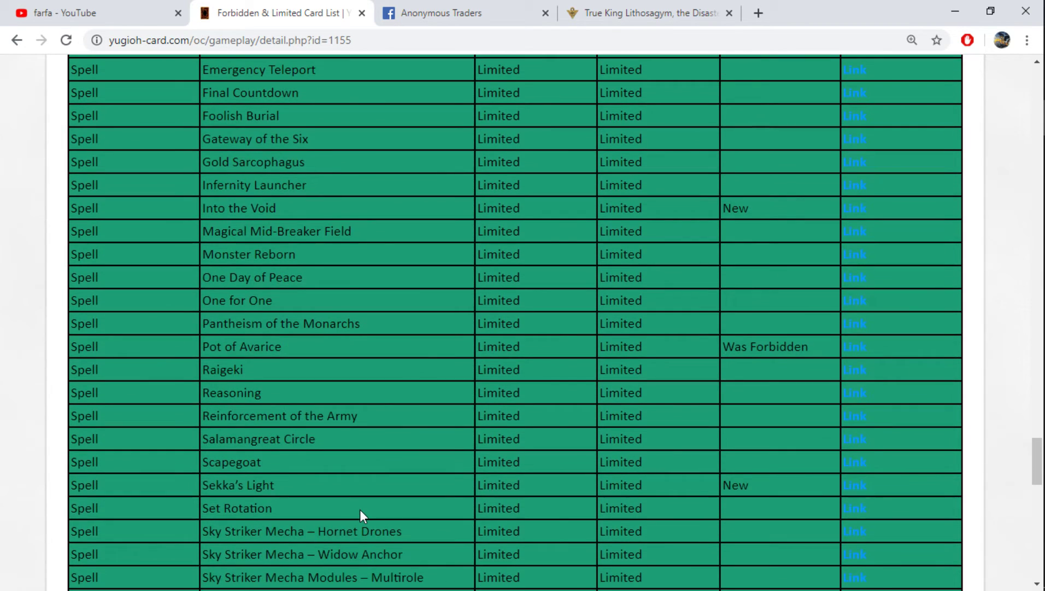
{"action": "scroll", "coordinate": [361, 508], "scroll_direction": "up", "scroll_amount": 1}
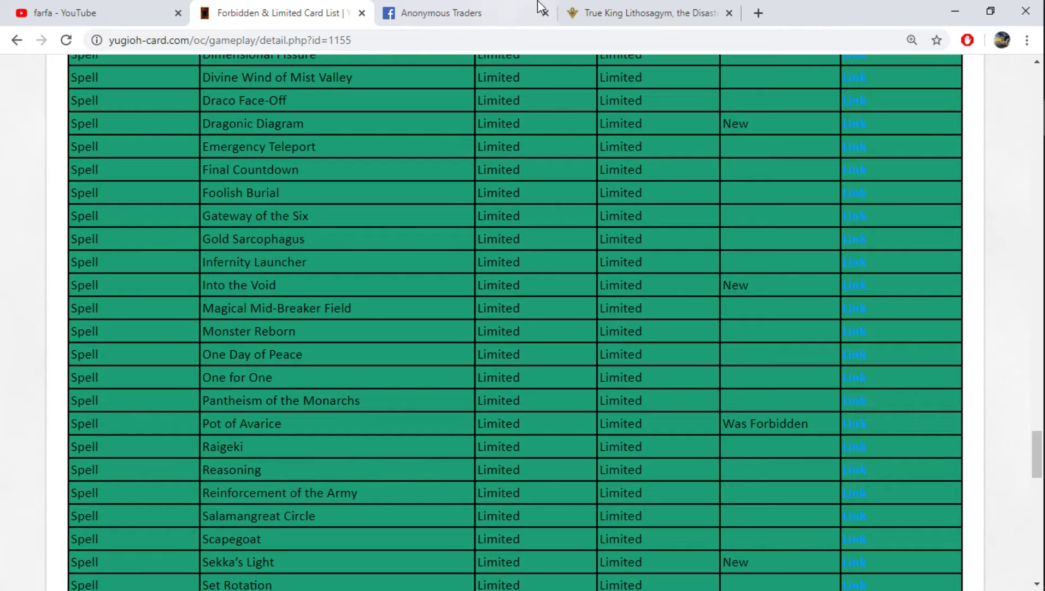
{"action": "left_click", "coordinate": [605, 13]}
{"action": "scroll", "coordinate": [348, 372], "scroll_direction": "down", "scroll_amount": 3}
{"action": "scroll", "coordinate": [351, 381], "scroll_direction": "up", "scroll_amount": 2}
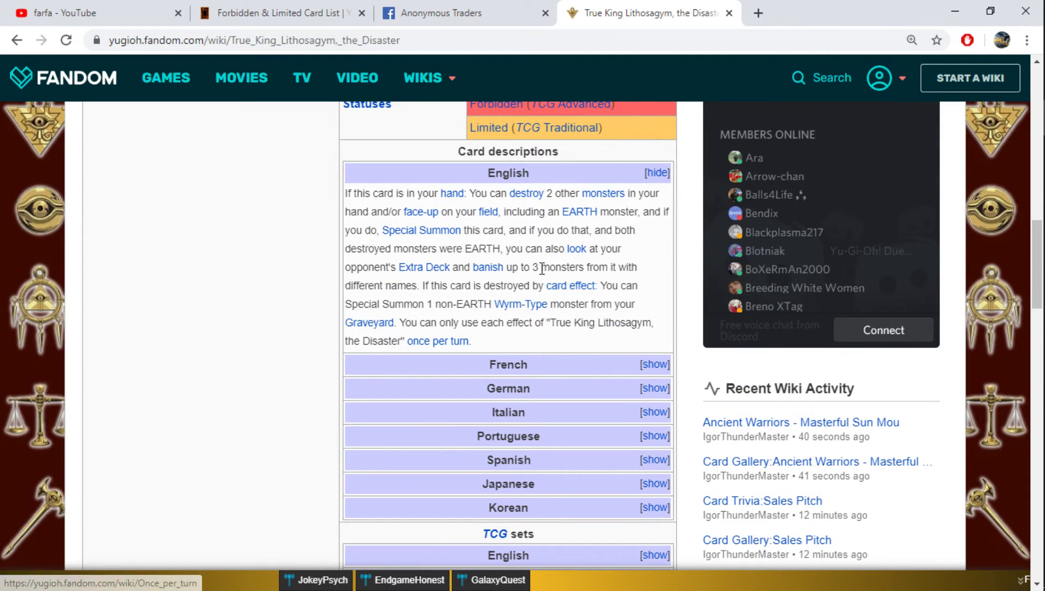
{"action": "scroll", "coordinate": [546, 269], "scroll_direction": "up", "scroll_amount": 1}
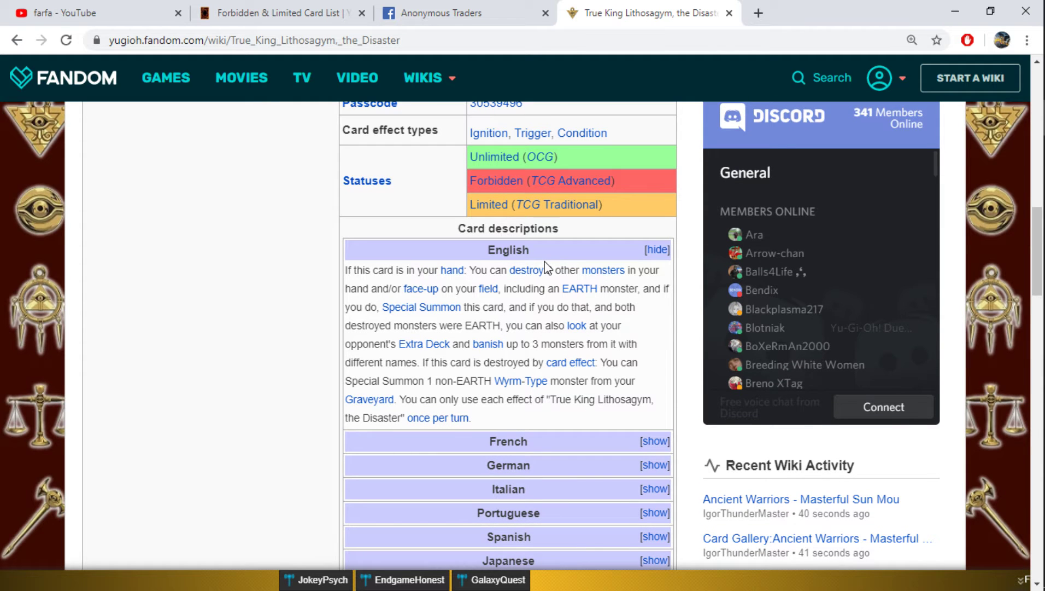
{"action": "scroll", "coordinate": [545, 267], "scroll_direction": "up", "scroll_amount": 3}
{"action": "scroll", "coordinate": [544, 267], "scroll_direction": "up", "scroll_amount": 4}
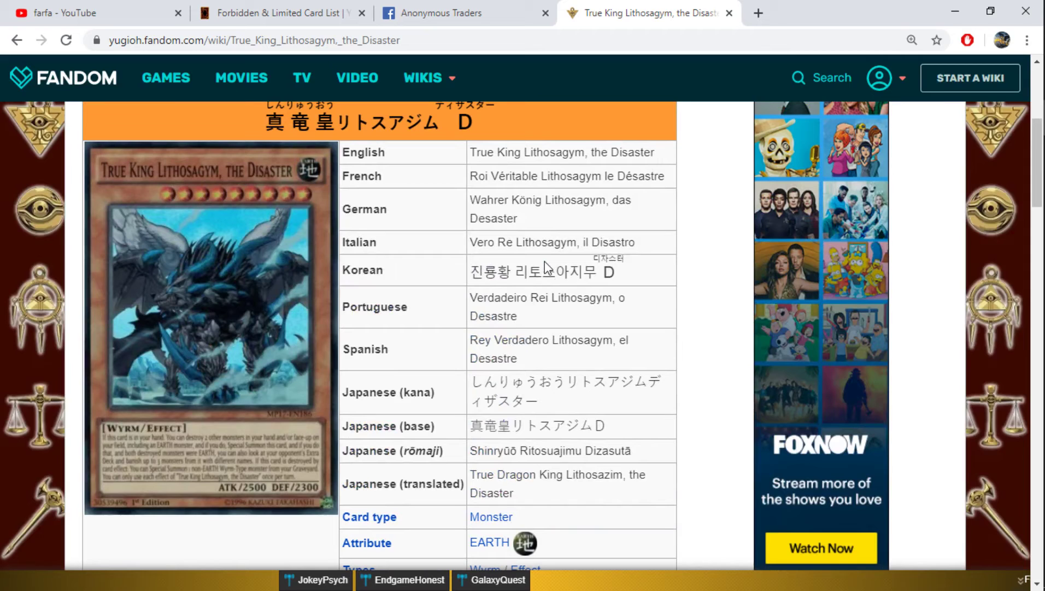
{"action": "scroll", "coordinate": [546, 267], "scroll_direction": "down", "scroll_amount": 3}
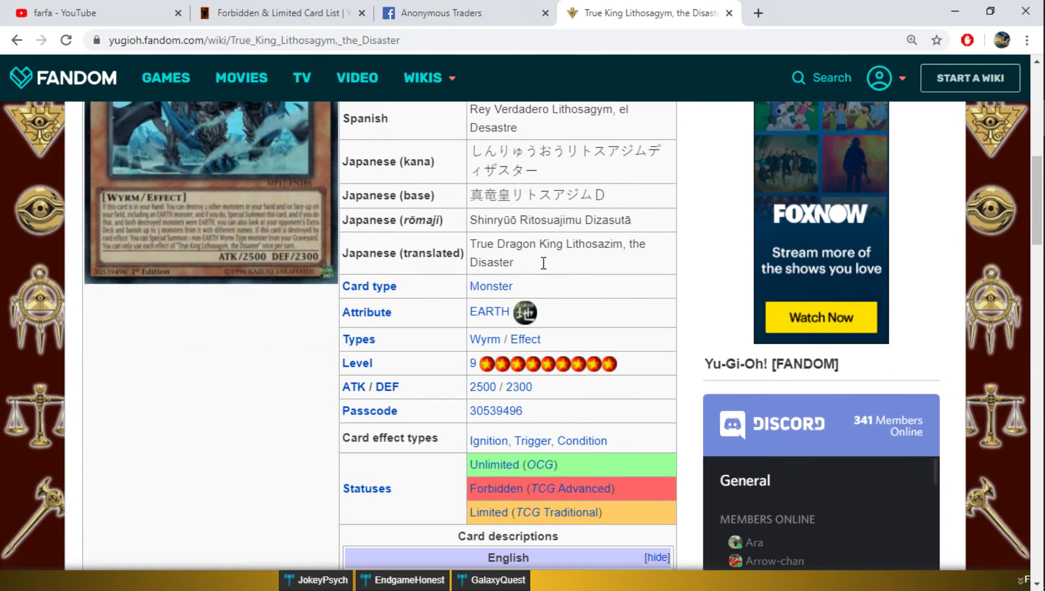
{"action": "scroll", "coordinate": [546, 267], "scroll_direction": "down", "scroll_amount": 2}
{"action": "scroll", "coordinate": [492, 337], "scroll_direction": "up", "scroll_amount": 3}
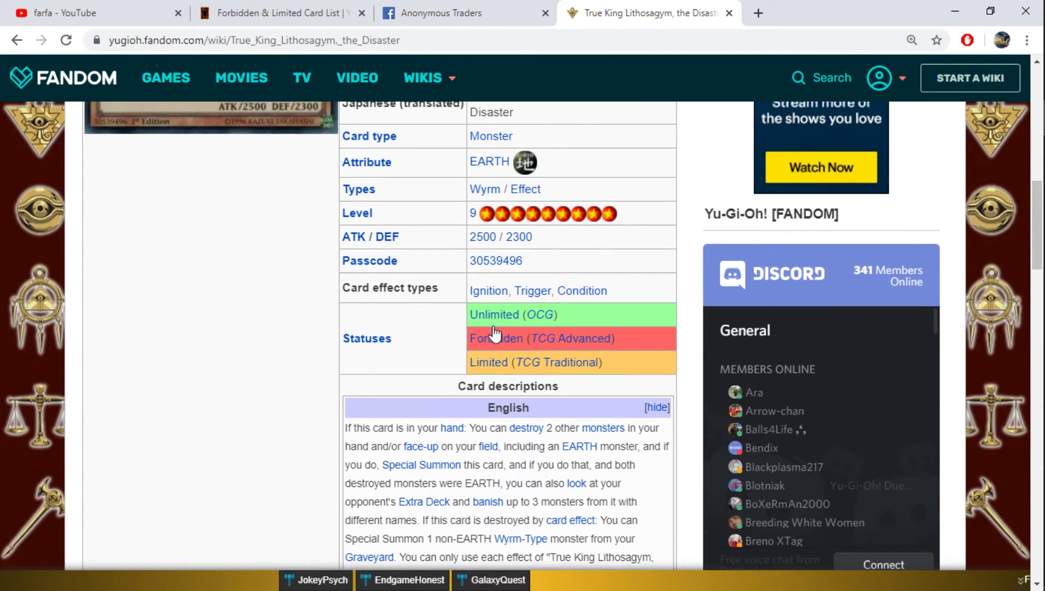
{"action": "scroll", "coordinate": [469, 296], "scroll_direction": "up", "scroll_amount": 2}
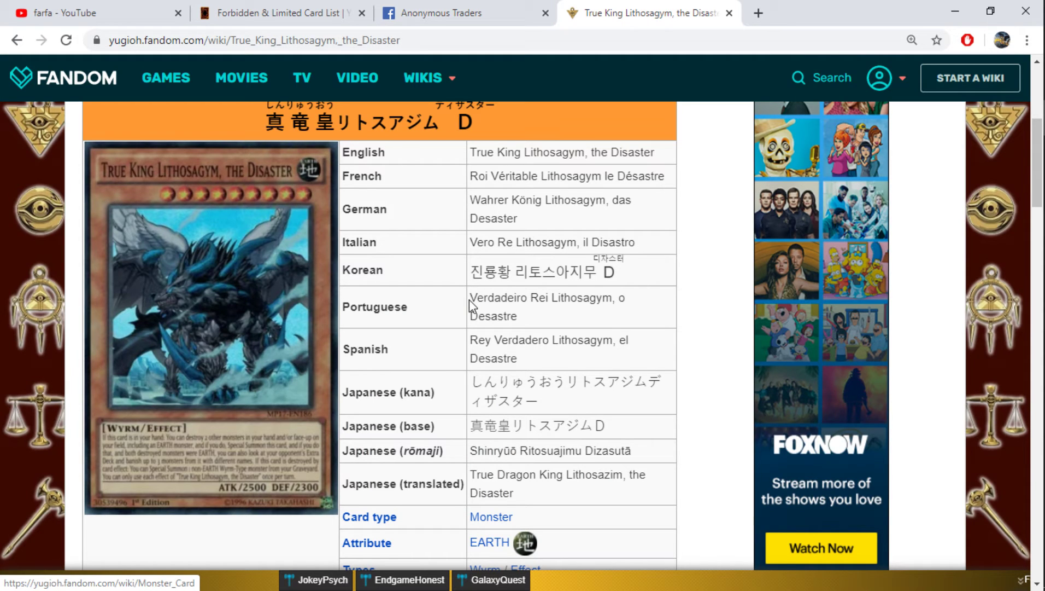
{"action": "left_click", "coordinate": [282, 13]}
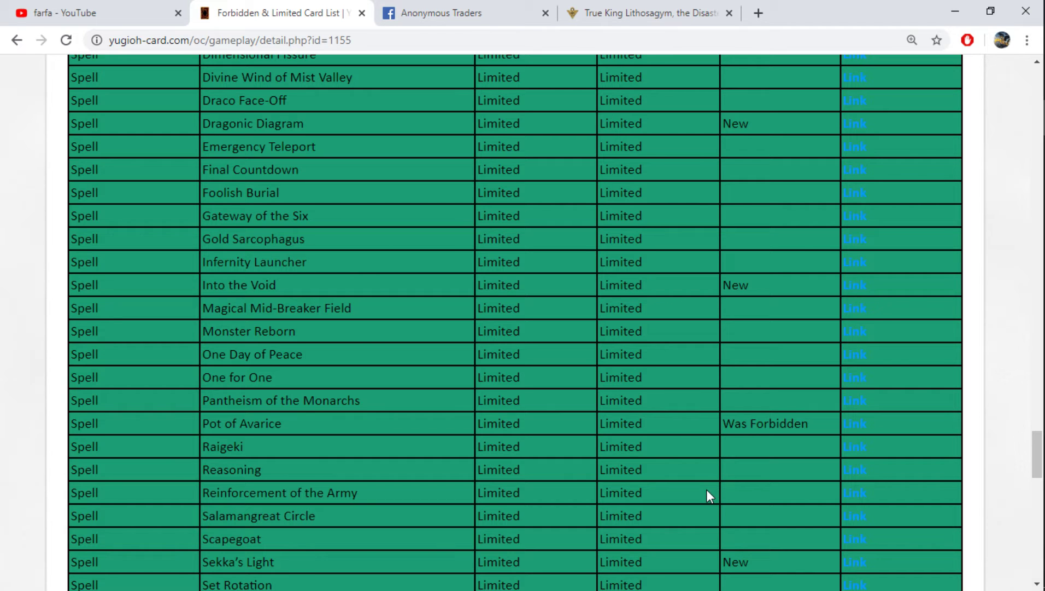
{"action": "scroll", "coordinate": [707, 493], "scroll_direction": "down", "scroll_amount": 1}
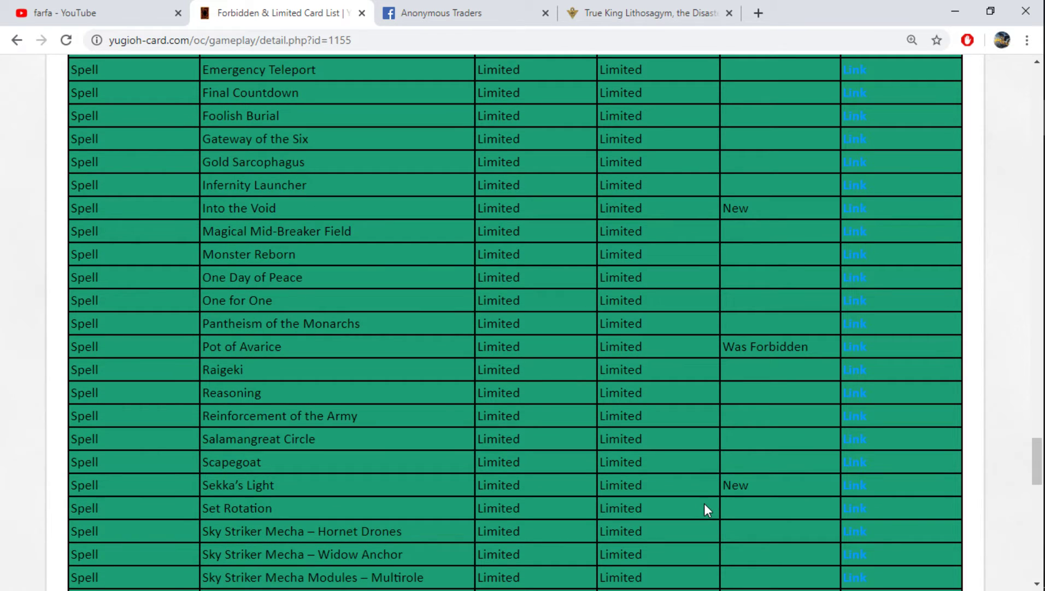
{"action": "scroll", "coordinate": [704, 501], "scroll_direction": "down", "scroll_amount": 2}
{"action": "scroll", "coordinate": [704, 501], "scroll_direction": "down", "scroll_amount": 1}
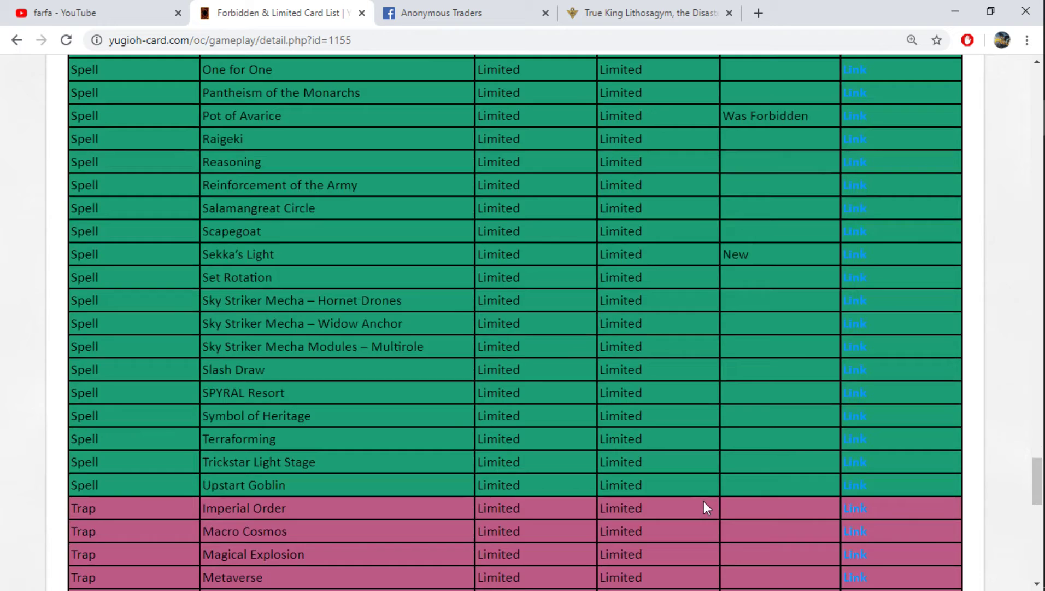
{"action": "scroll", "coordinate": [705, 501], "scroll_direction": "down", "scroll_amount": 1}
{"action": "scroll", "coordinate": [704, 500], "scroll_direction": "down", "scroll_amount": 1}
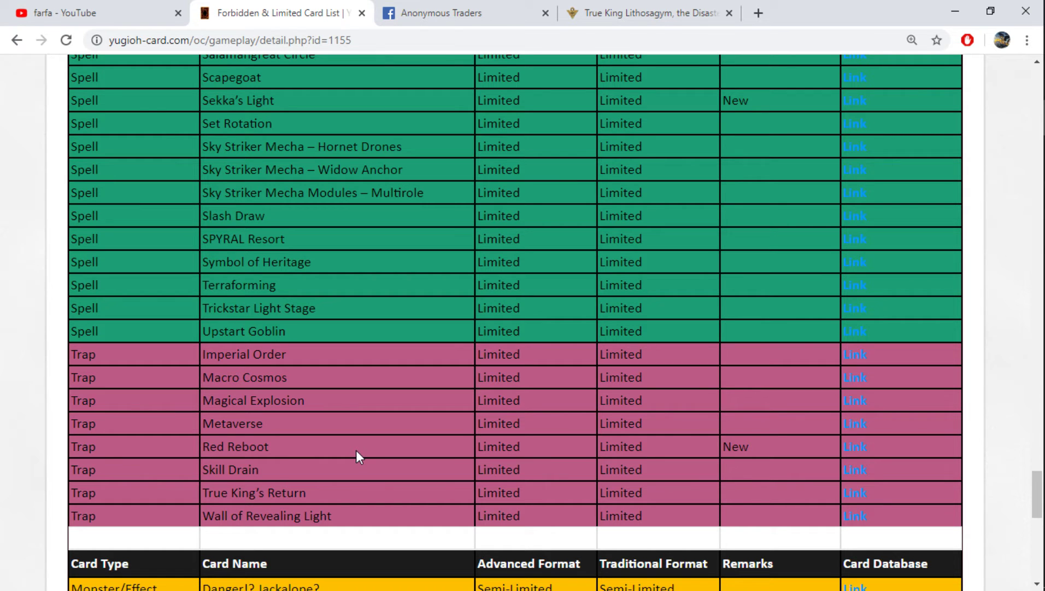
{"action": "scroll", "coordinate": [356, 457], "scroll_direction": "down", "scroll_amount": 1}
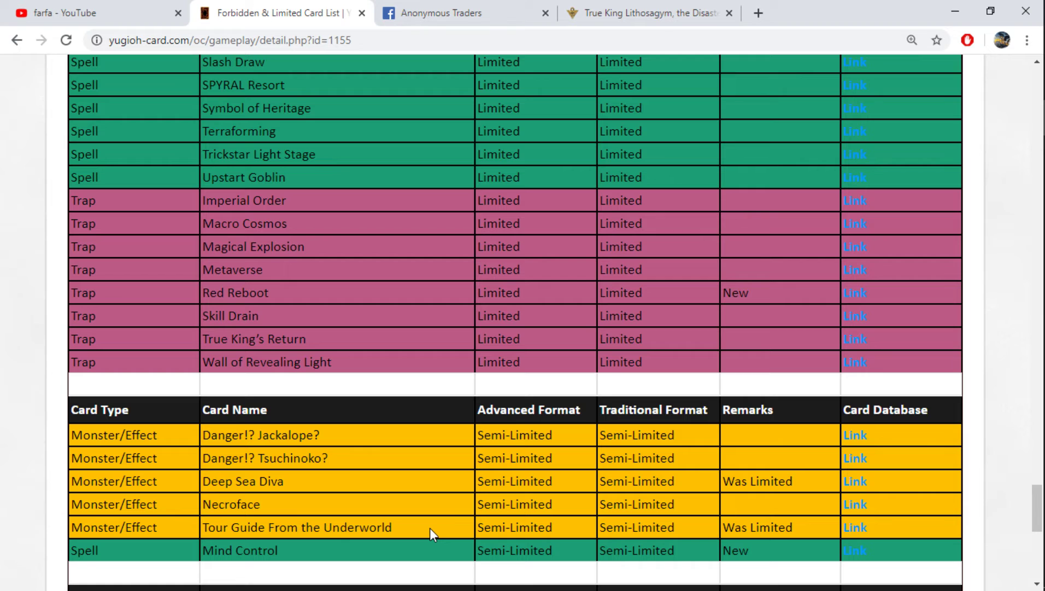
{"action": "scroll", "coordinate": [430, 527], "scroll_direction": "down", "scroll_amount": 1}
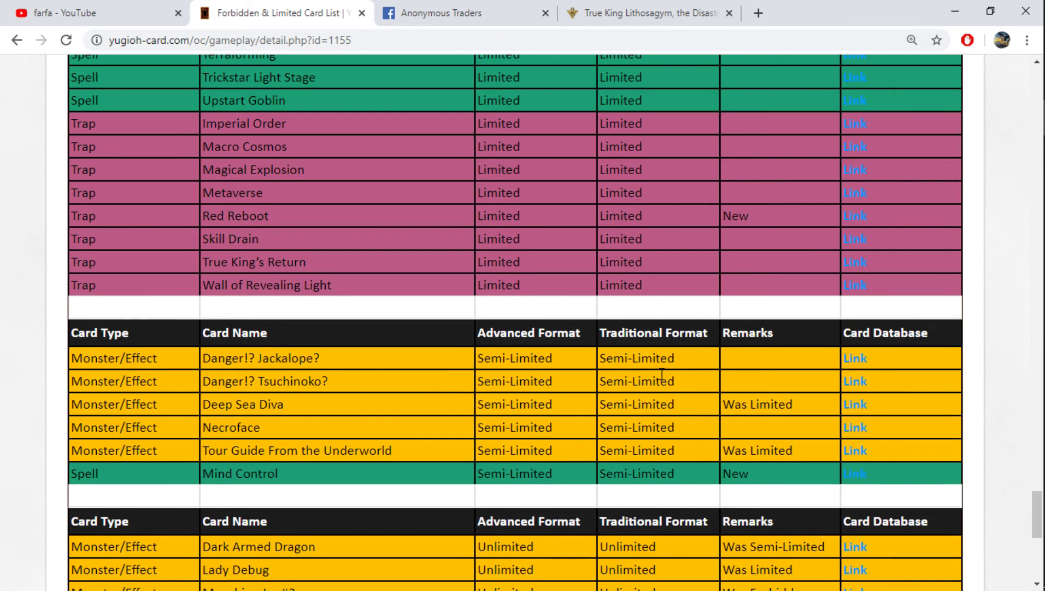
{"action": "scroll", "coordinate": [662, 373], "scroll_direction": "down", "scroll_amount": 1}
{"action": "scroll", "coordinate": [662, 373], "scroll_direction": "down", "scroll_amount": 1}
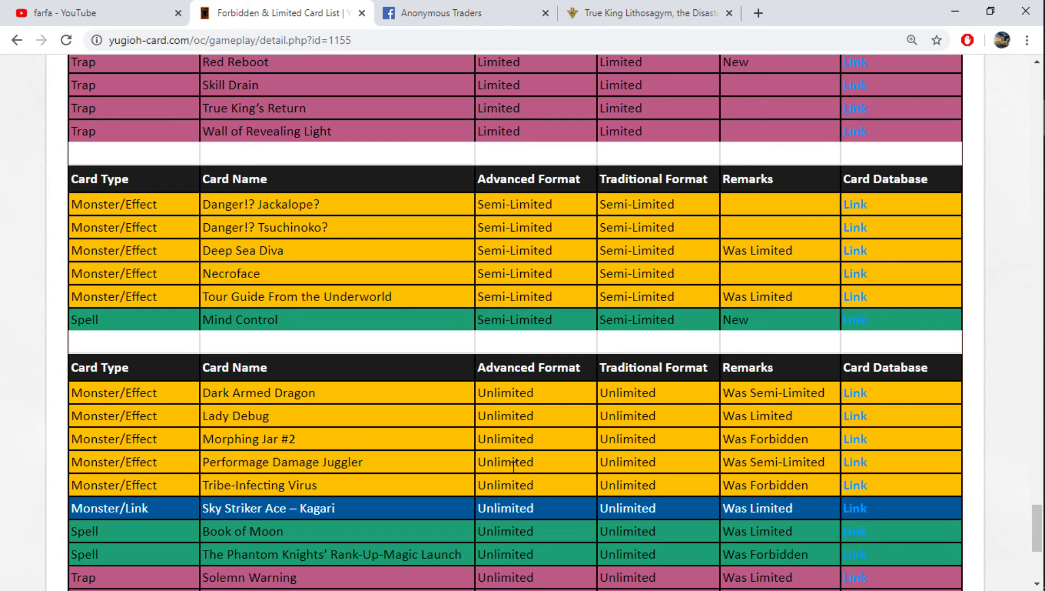
{"action": "scroll", "coordinate": [513, 465], "scroll_direction": "down", "scroll_amount": 2}
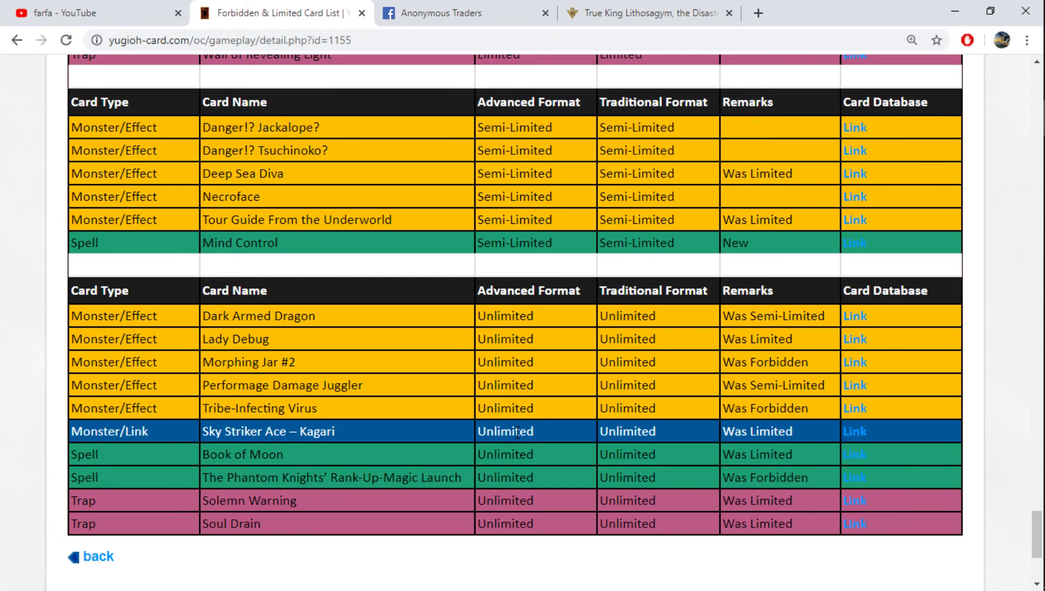
{"action": "scroll", "coordinate": [526, 422], "scroll_direction": "up", "scroll_amount": 1}
{"action": "scroll", "coordinate": [524, 424], "scroll_direction": "down", "scroll_amount": 1}
{"action": "scroll", "coordinate": [488, 409], "scroll_direction": "up", "scroll_amount": 1}
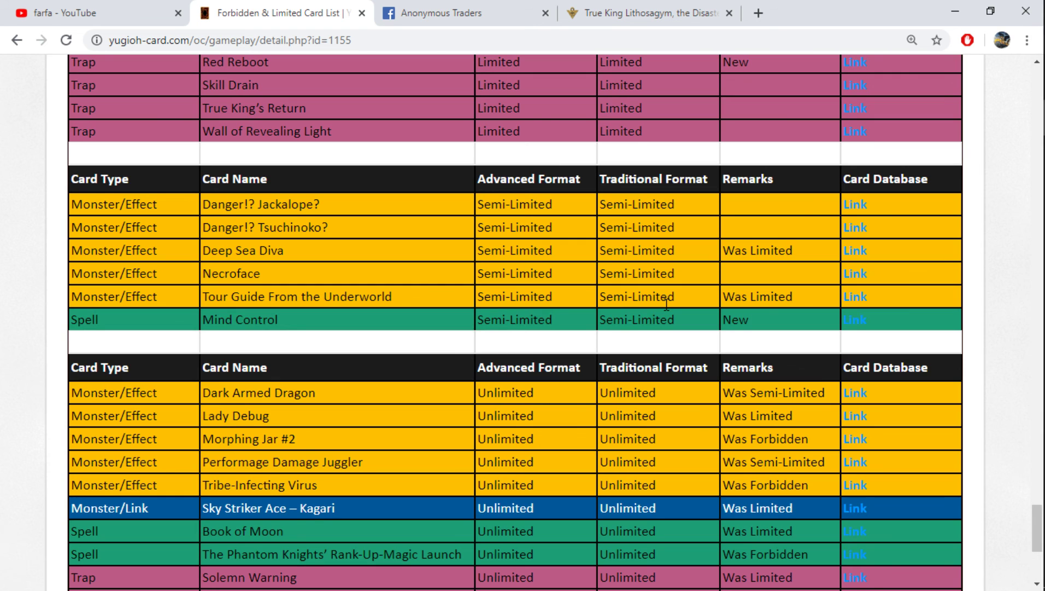
{"action": "scroll", "coordinate": [666, 304], "scroll_direction": "up", "scroll_amount": 1}
{"action": "scroll", "coordinate": [664, 306], "scroll_direction": "down", "scroll_amount": 2}
{"action": "scroll", "coordinate": [663, 308], "scroll_direction": "down", "scroll_amount": 1}
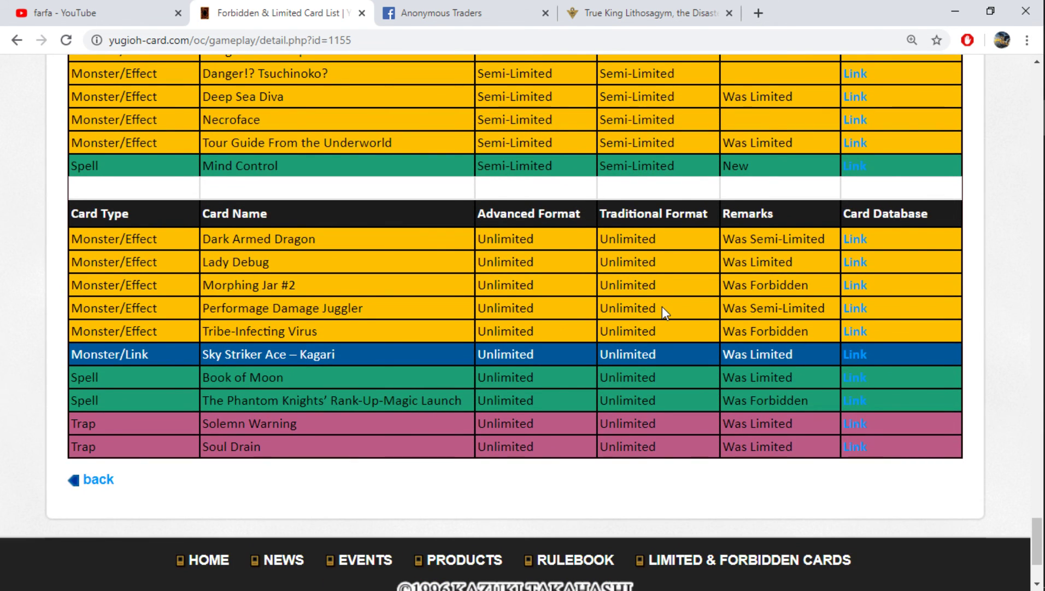
{"action": "scroll", "coordinate": [662, 306], "scroll_direction": "up", "scroll_amount": 1}
{"action": "scroll", "coordinate": [662, 305], "scroll_direction": "up", "scroll_amount": 1}
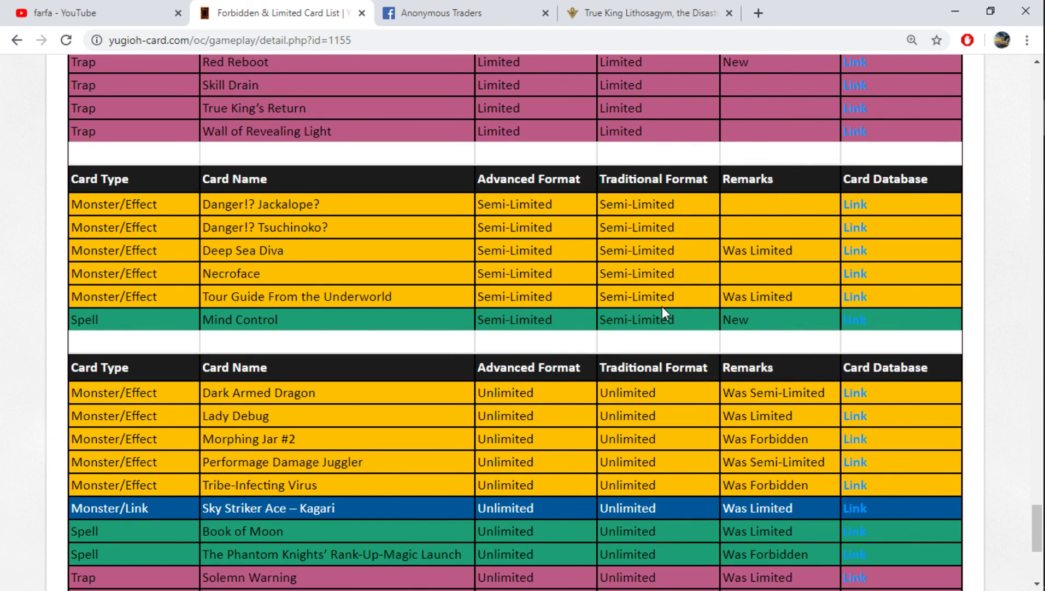
{"action": "scroll", "coordinate": [662, 305], "scroll_direction": "down", "scroll_amount": 2}
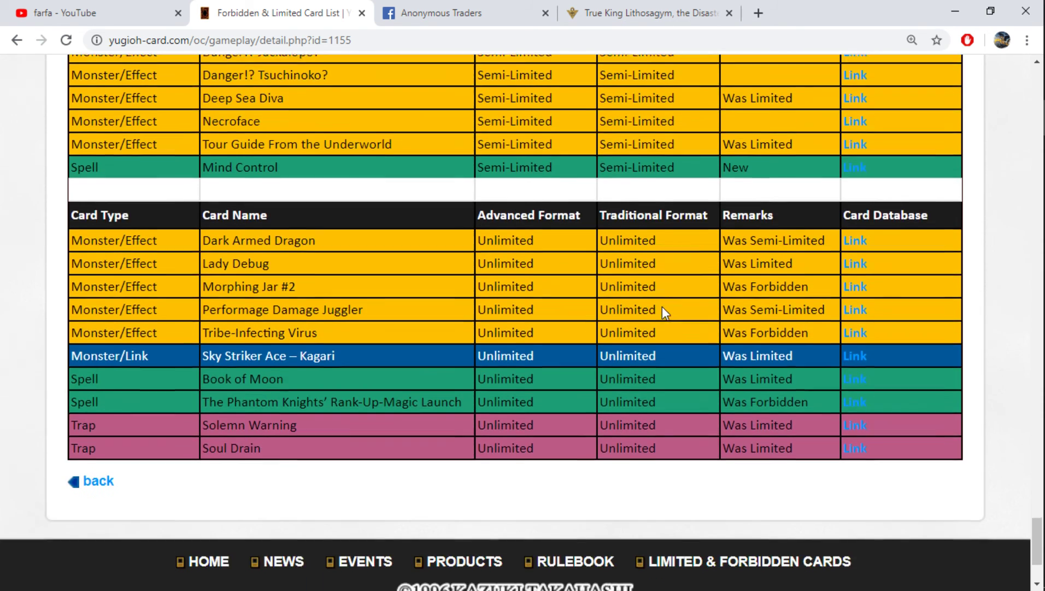
{"action": "scroll", "coordinate": [662, 306], "scroll_direction": "up", "scroll_amount": 1}
{"action": "scroll", "coordinate": [662, 307], "scroll_direction": "up", "scroll_amount": 1}
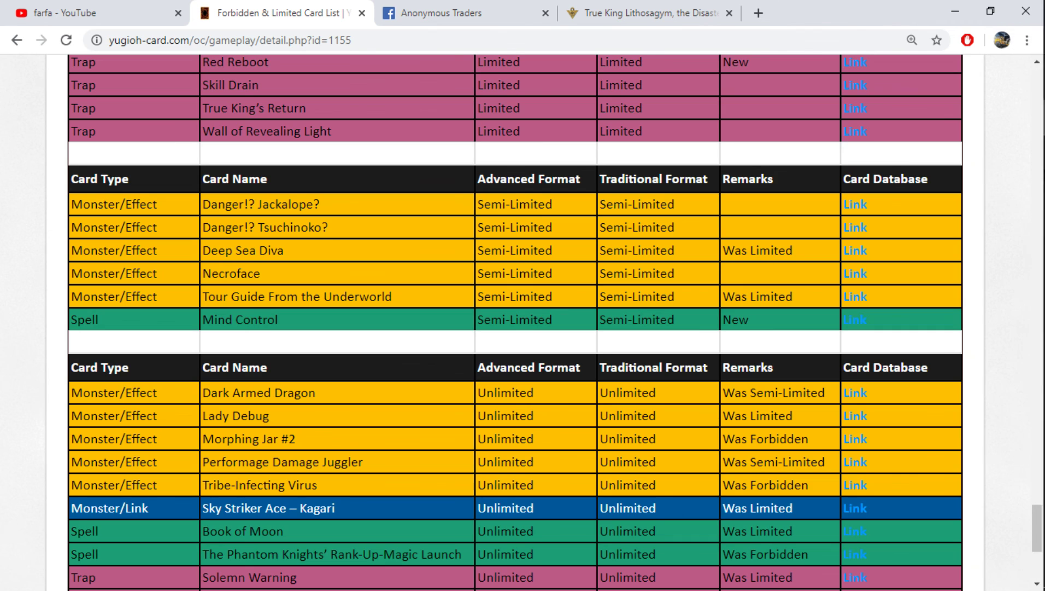
{"action": "mouse_move", "coordinate": [1021, 190]}
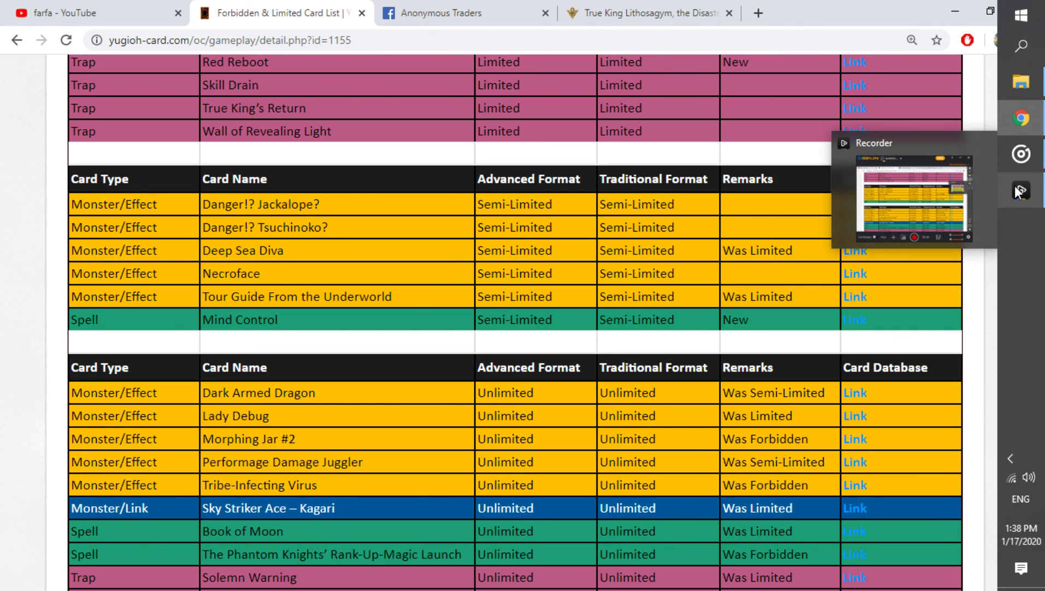
{"action": "left_click", "coordinate": [1019, 191]}
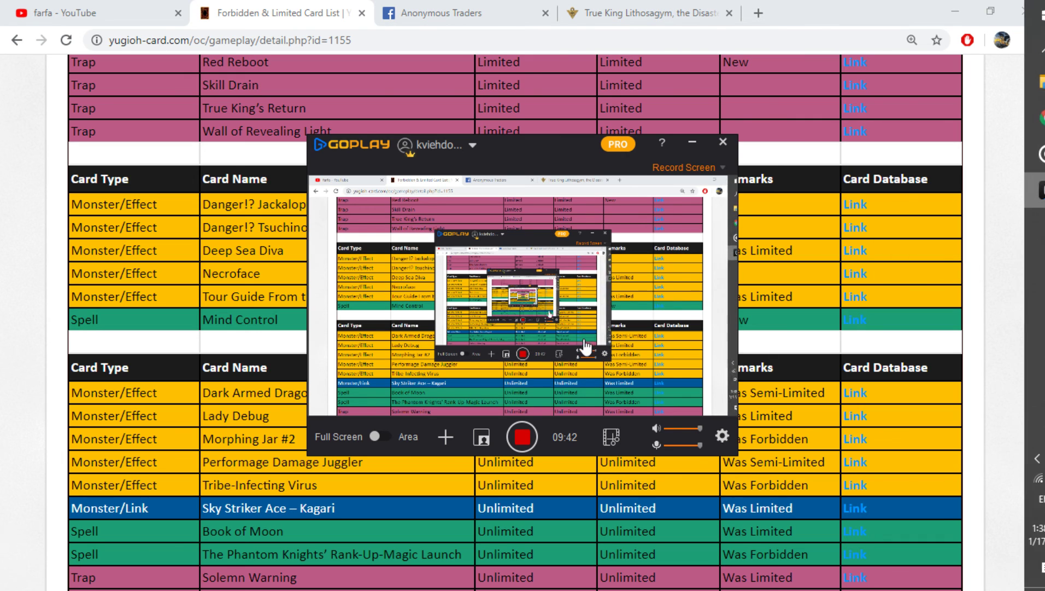